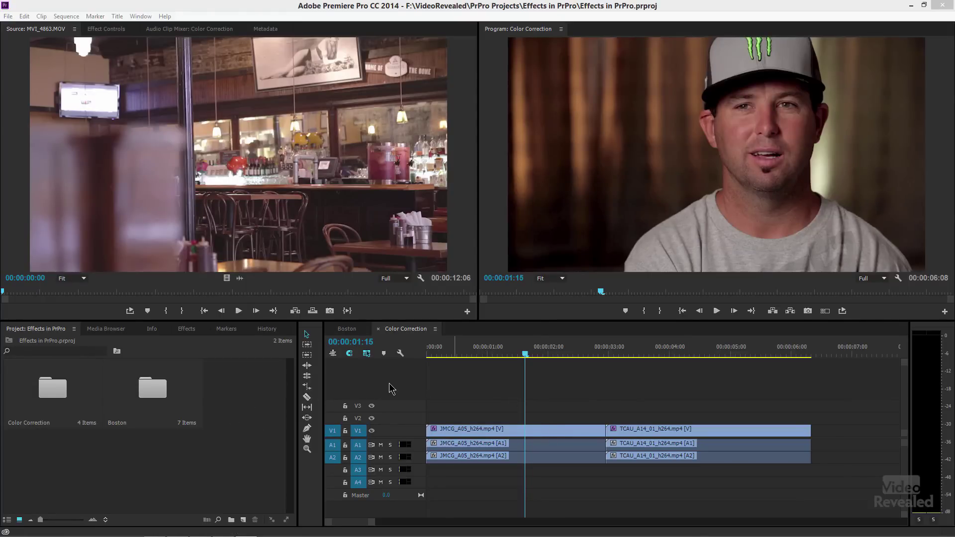
# Scrub through the Boston sequence, then reset the Editing workspace to its default layout.
pyautogui.click(350, 330)
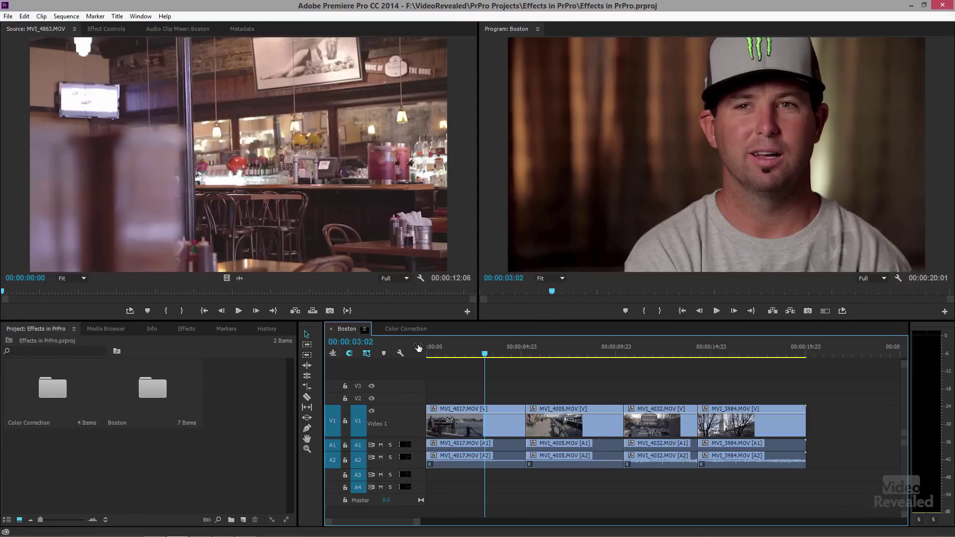
pyautogui.moveTo(486, 355)
pyautogui.mouseDown()
pyautogui.moveTo(636, 341)
pyautogui.moveTo(733, 352)
pyautogui.moveTo(467, 359)
pyautogui.mouseUp()
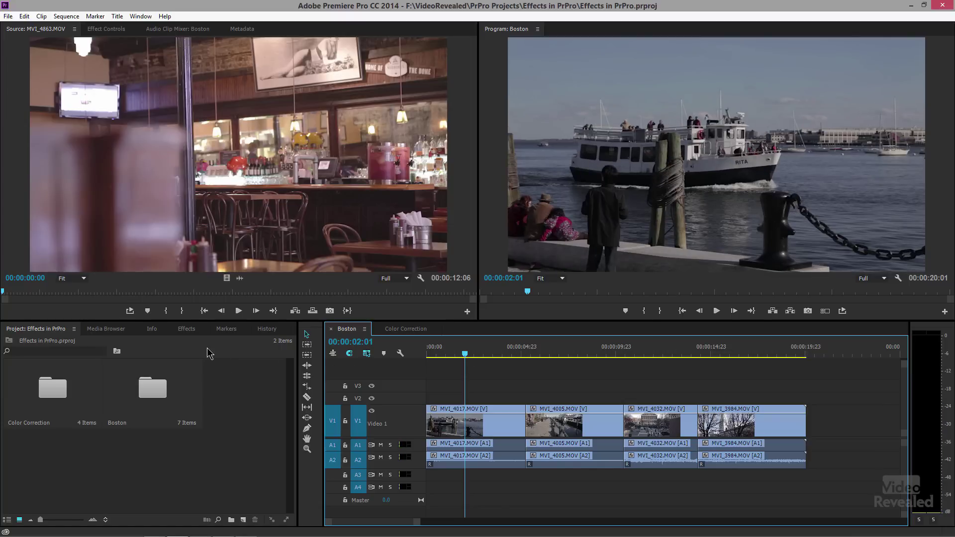
pyautogui.click(140, 16)
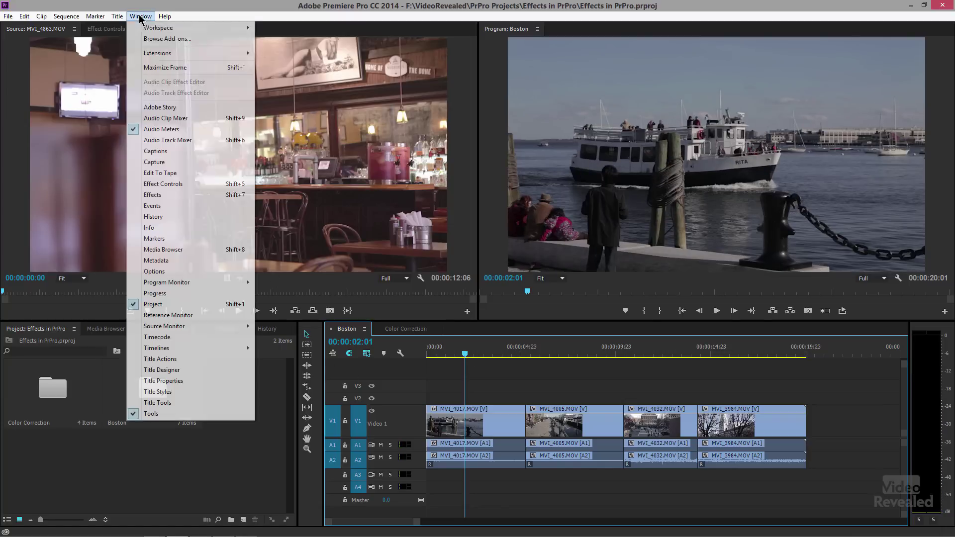
pyautogui.moveTo(199, 27)
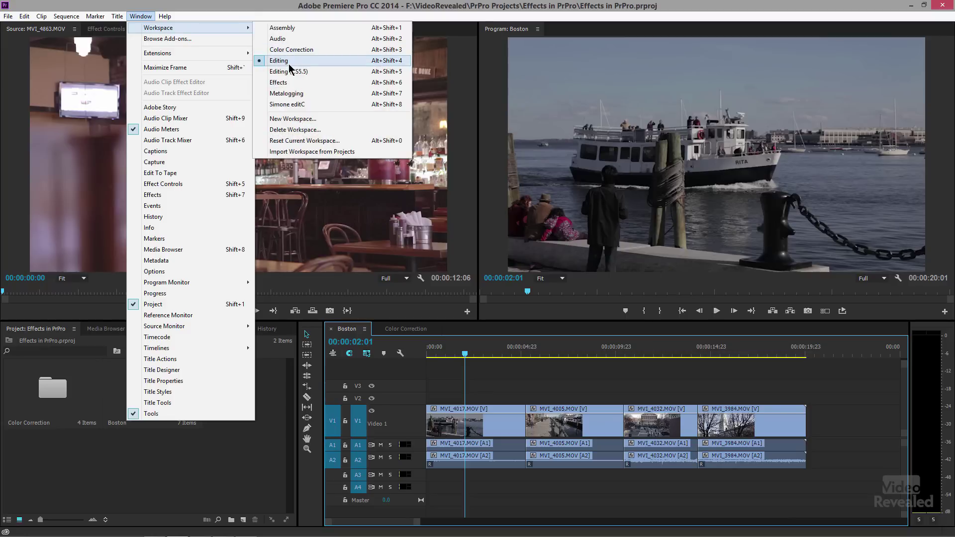
pyautogui.click(319, 141)
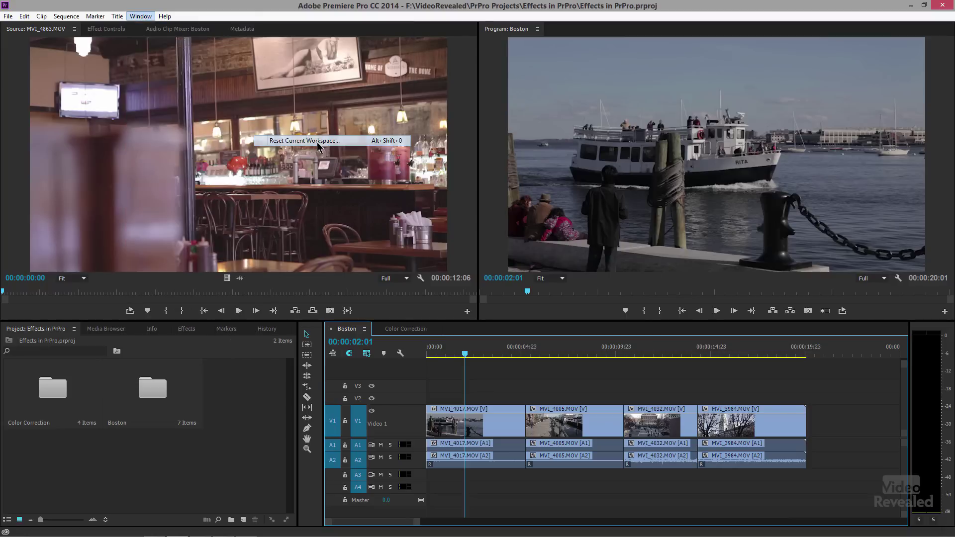
pyautogui.click(492, 282)
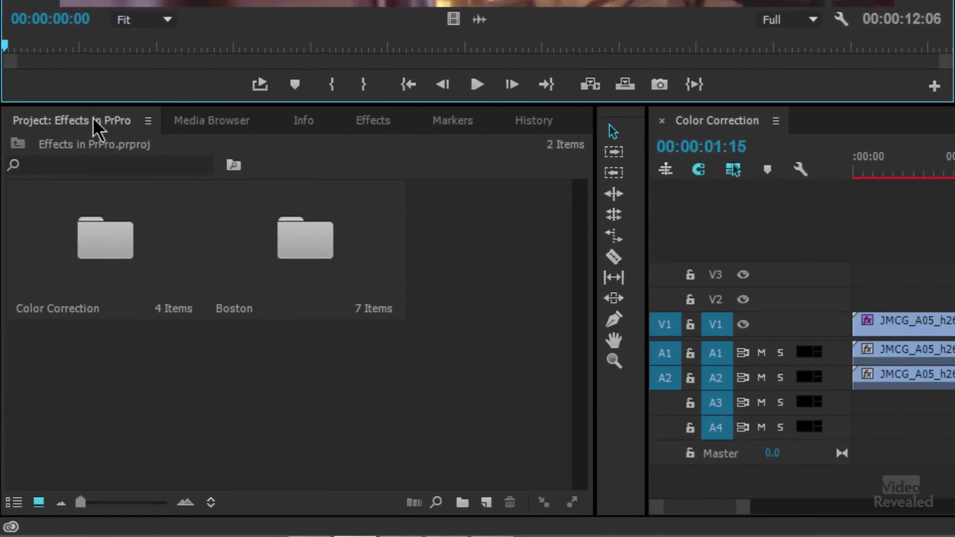
# Expand Video Effects in the Effects panel, glance at Adjust, then list the Blur & Sharpen effects.
pyautogui.click(384, 129)
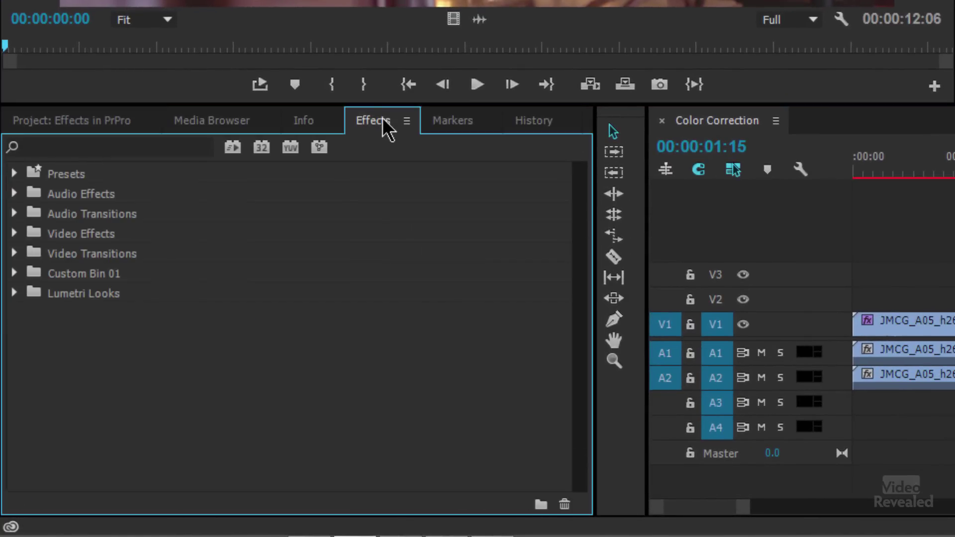
pyautogui.click(15, 233)
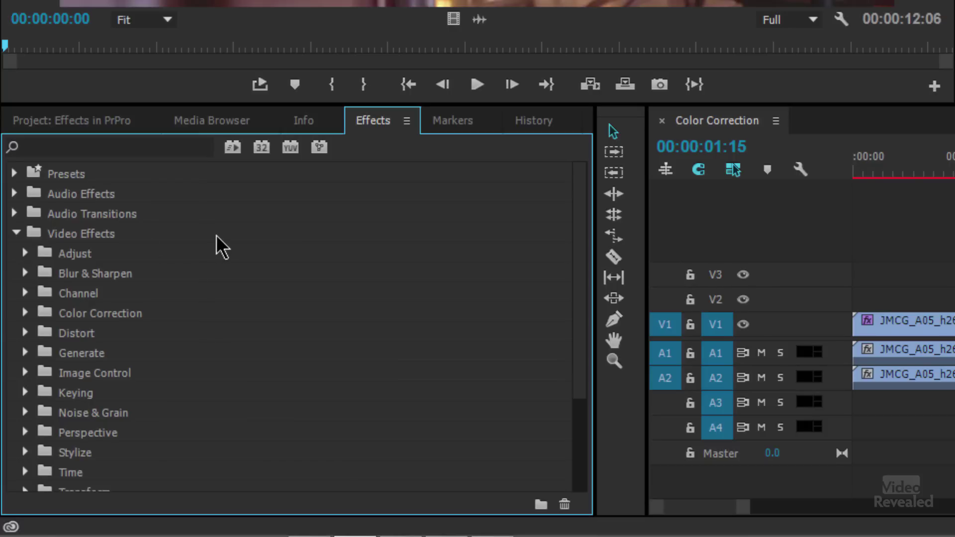
pyautogui.scroll(-3, 216, 234)
pyautogui.scroll(-1, 217, 234)
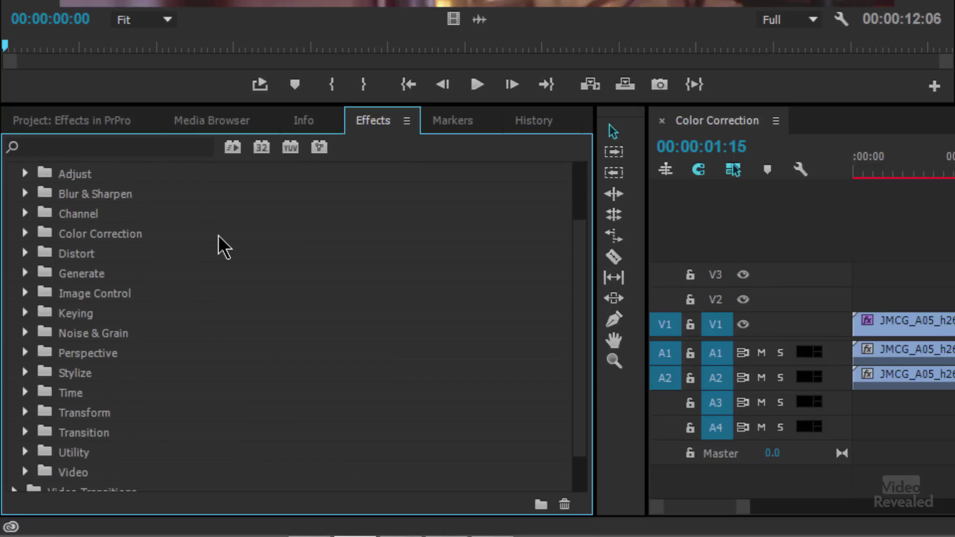
pyautogui.scroll(1, 216, 233)
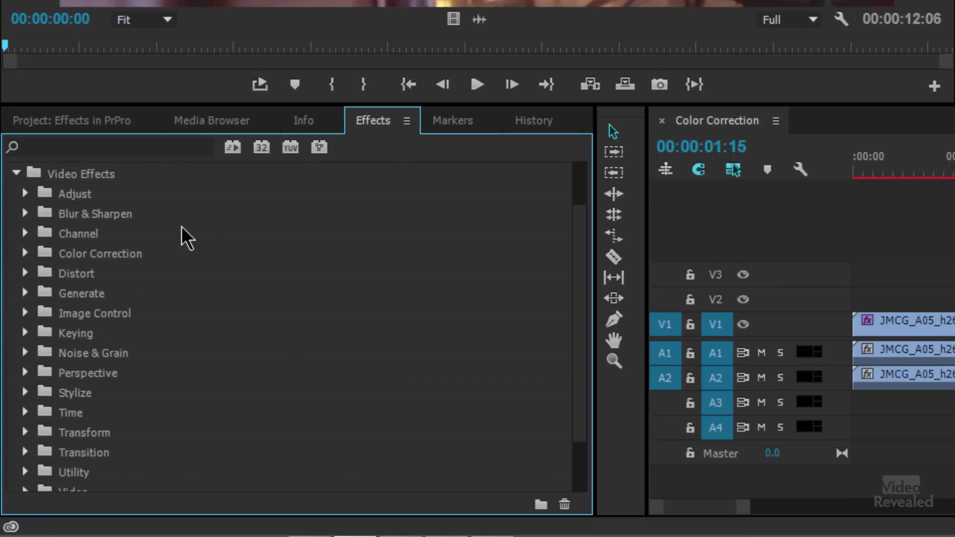
pyautogui.click(25, 194)
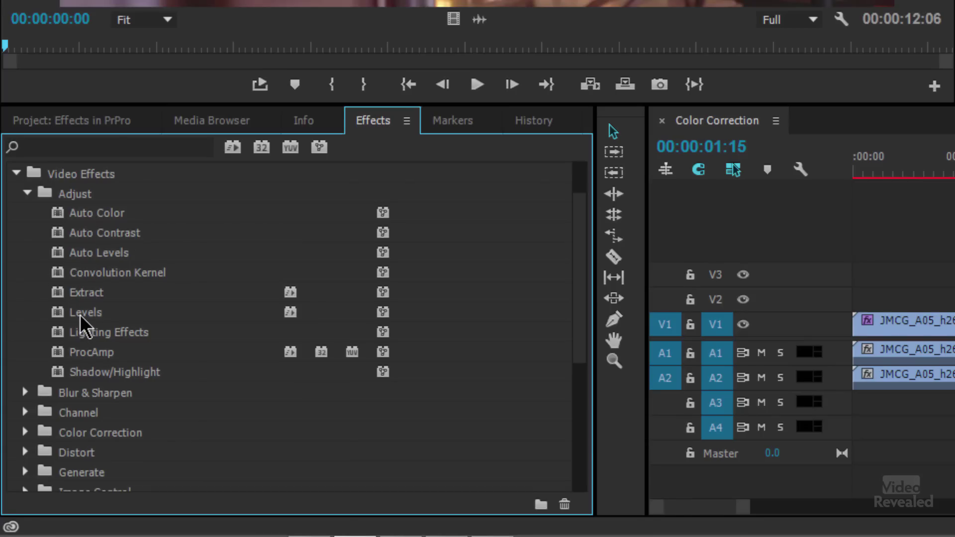
pyautogui.click(26, 194)
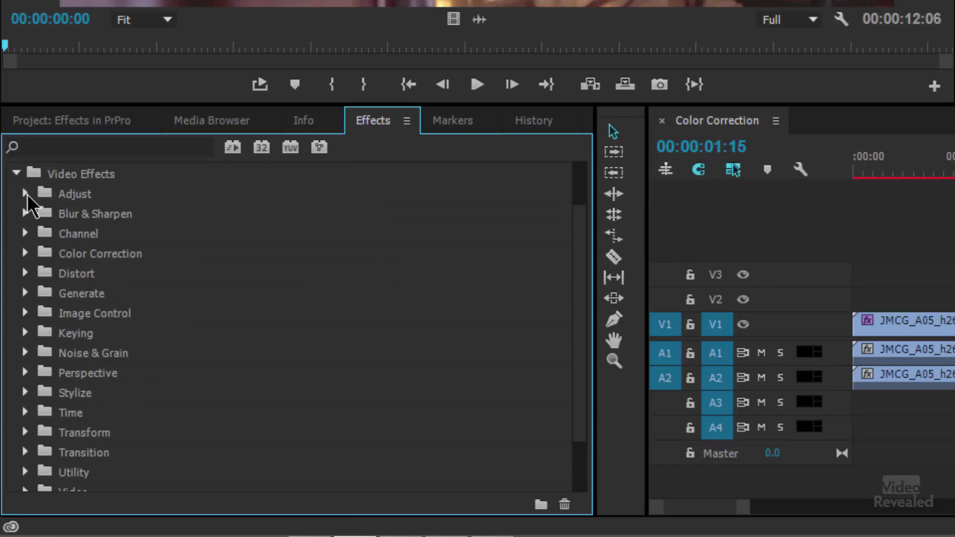
pyautogui.click(25, 213)
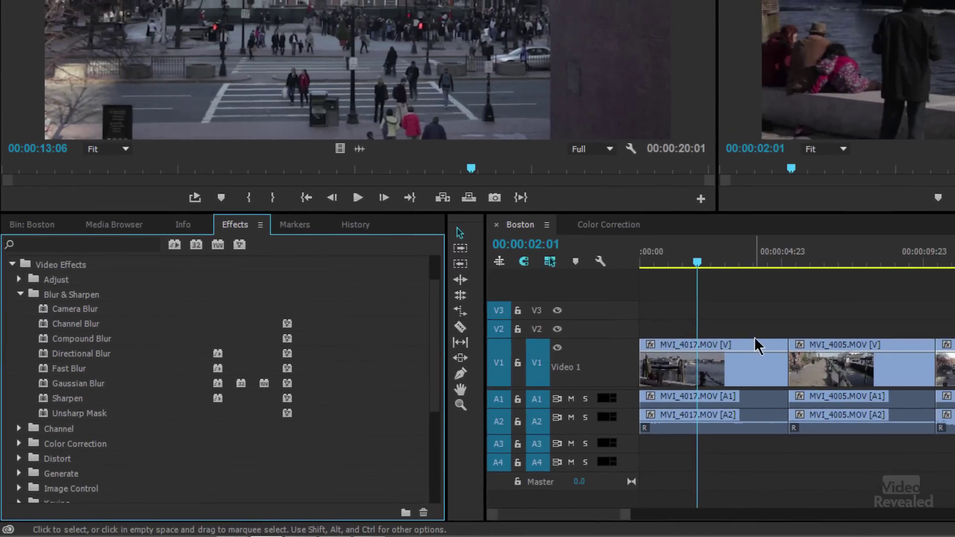
# Apply Fast Blur to the MVI_4017 clip and raise Blurriness to 53.0.
pyautogui.click(753, 343)
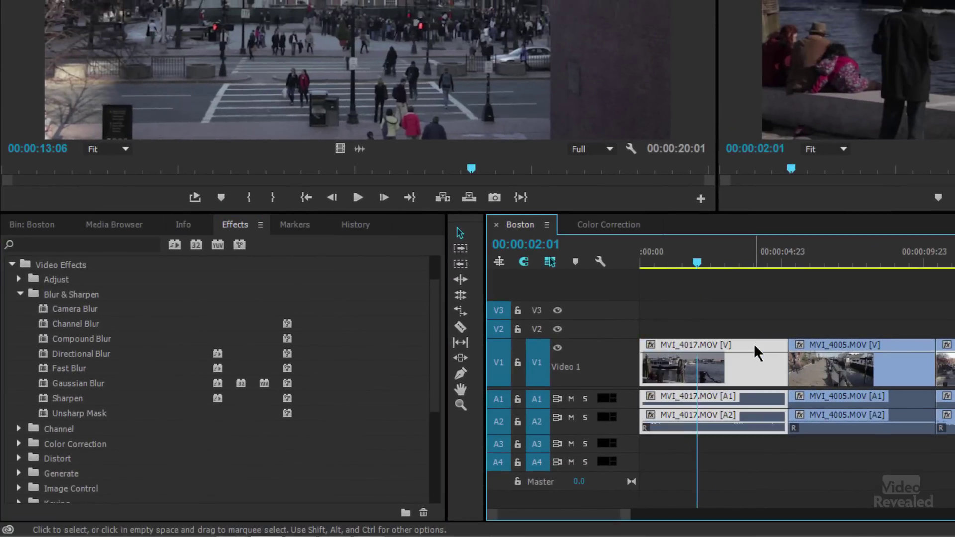
pyautogui.click(43, 369)
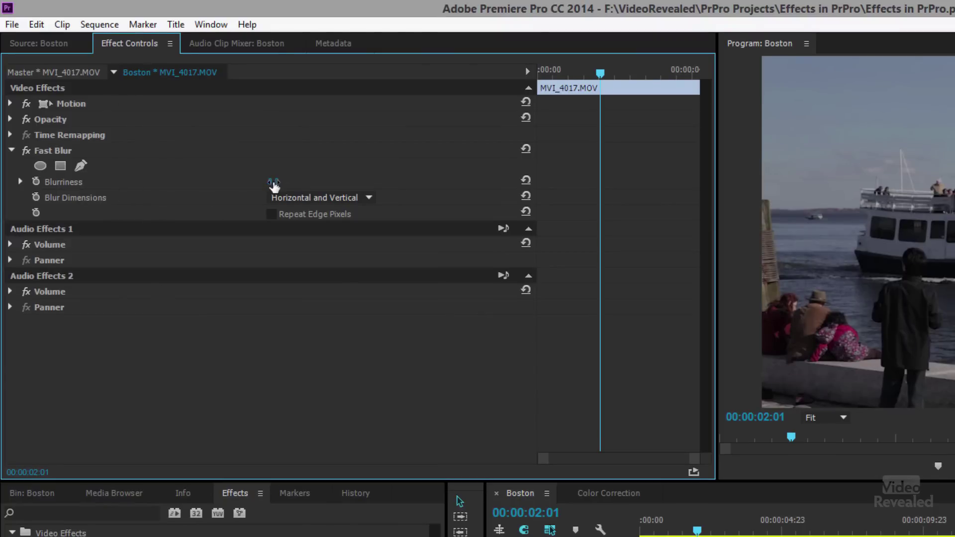
pyautogui.moveTo(274, 181); pyautogui.dragTo(300, 181)
# Undo the Blurriness change and delete Fast Blur from the clip.
pyautogui.hotkey('ctrl', 'z')
pyautogui.hotkey('ctrl', 'shift', 'z')
pyautogui.hotkey('ctrl', 'z')
pyautogui.click(58, 151)
pyautogui.press('Delete')
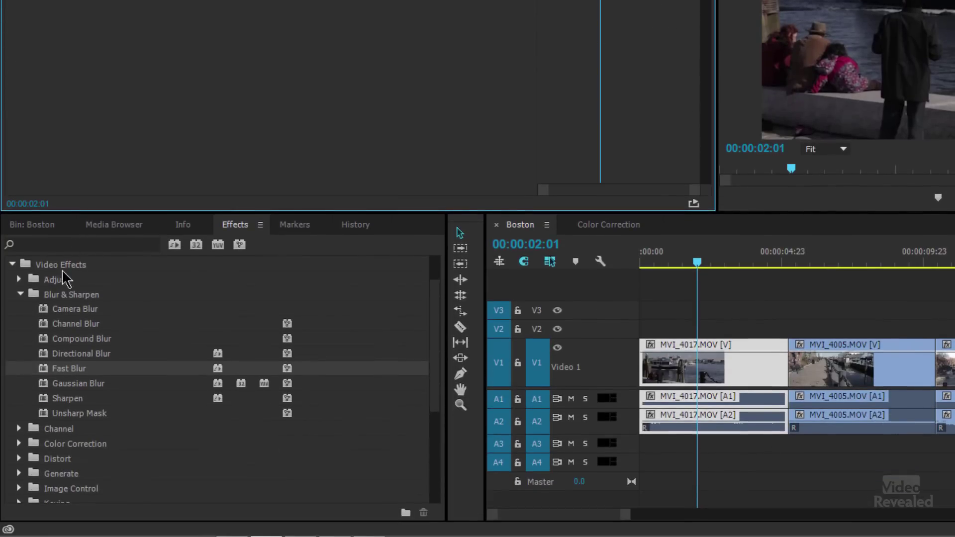
# Collapse Blur & Sharpen and browse the Channel and Color Correction effect categories.
pyautogui.click(21, 294)
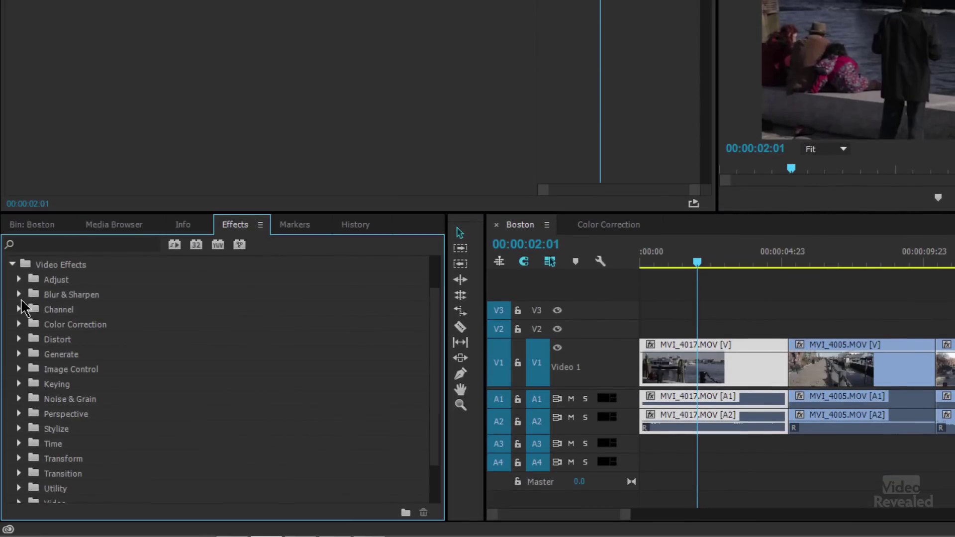
pyautogui.click(21, 309)
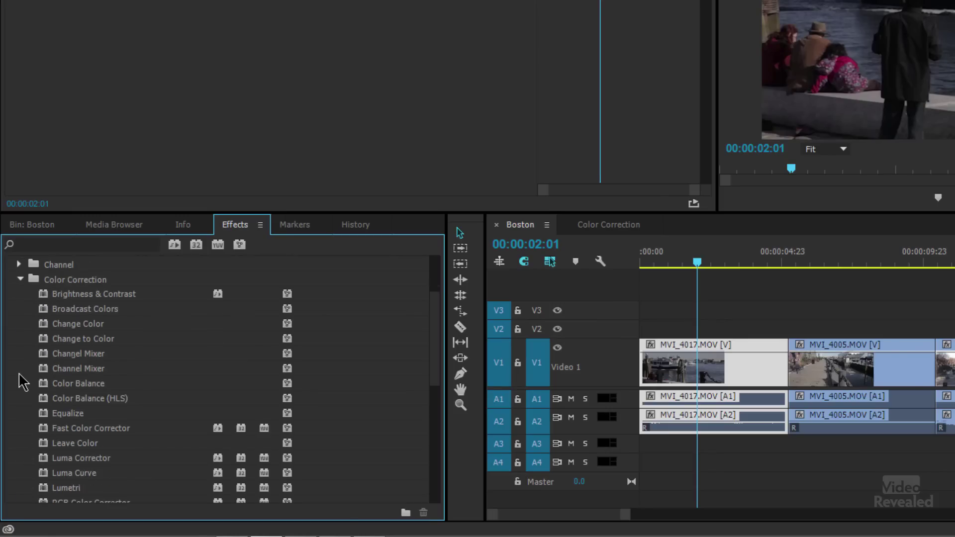
pyautogui.scroll(-1, 22, 382)
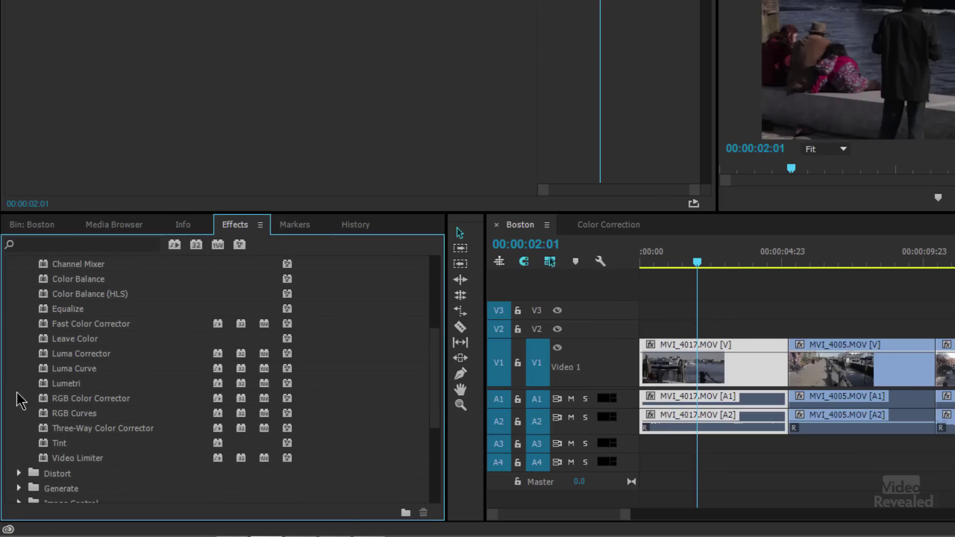
pyautogui.scroll(-1, 20, 386)
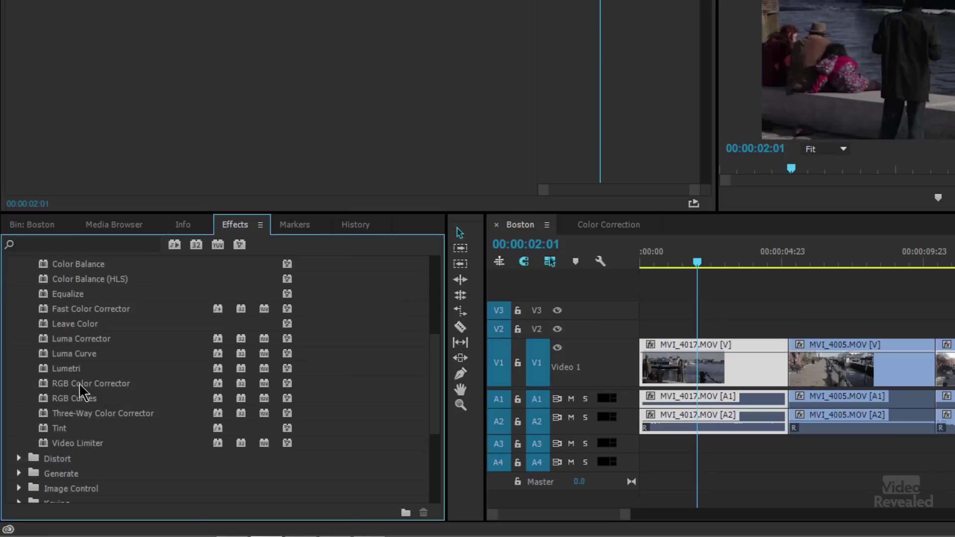
pyautogui.scroll(8, 79, 388)
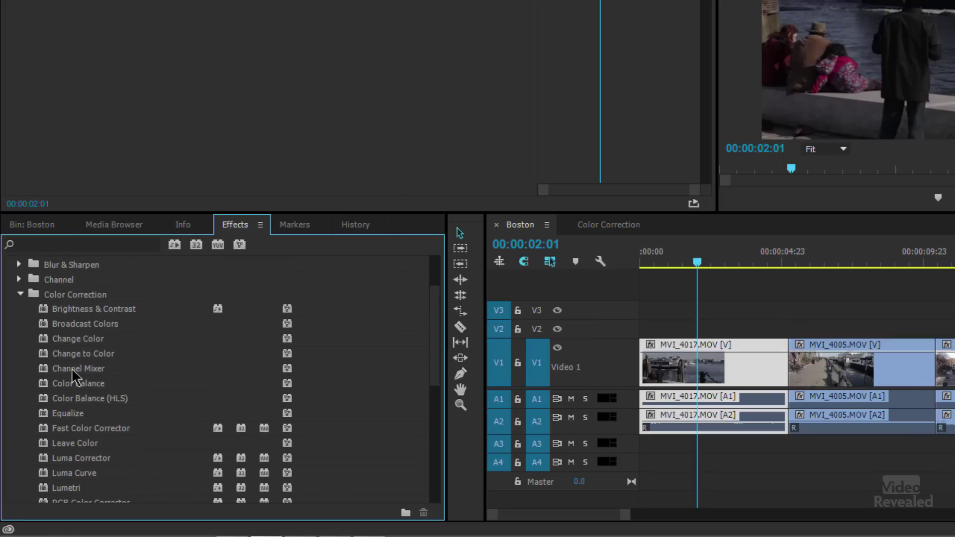
pyautogui.click(20, 294)
# Apply the Twirl effect from Distort to MVI_4017.MOV with a Twirl Angle of -339.0°.
pyautogui.click(20, 310)
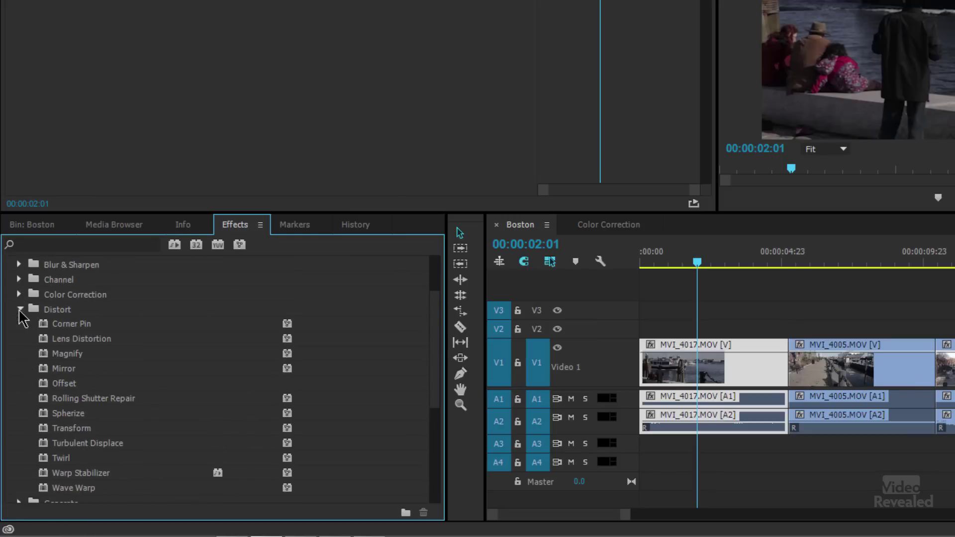
pyautogui.scroll(-2, 30, 398)
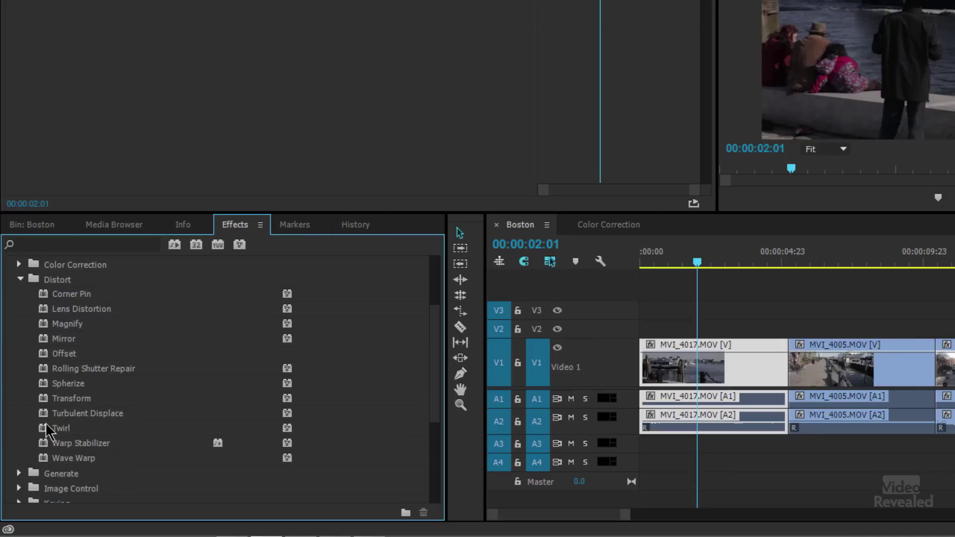
pyautogui.moveTo(55, 428); pyautogui.dragTo(699, 352)
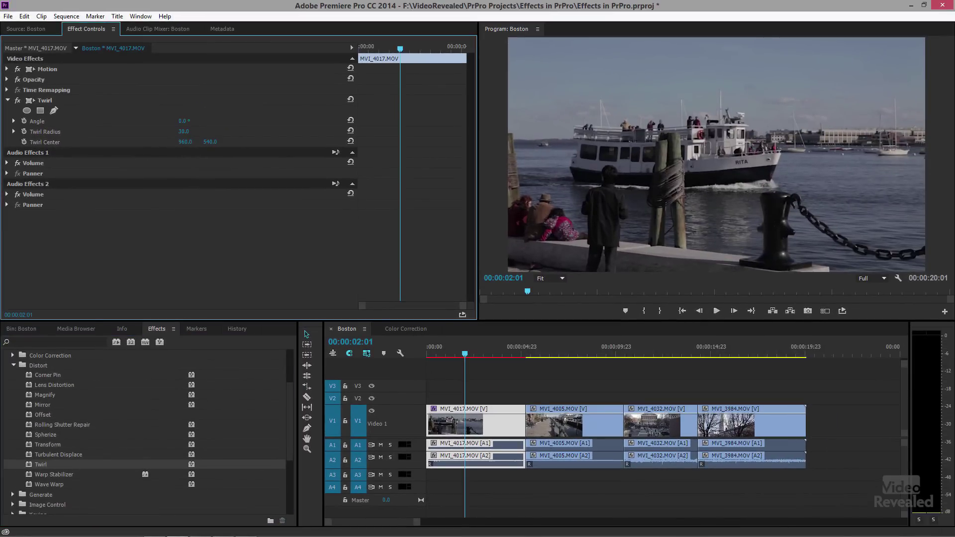
pyautogui.moveTo(183, 121); pyautogui.dragTo(103, 121)
# Delete the Twirl effect from the clip and expand the Generate effects.
pyautogui.click(50, 101)
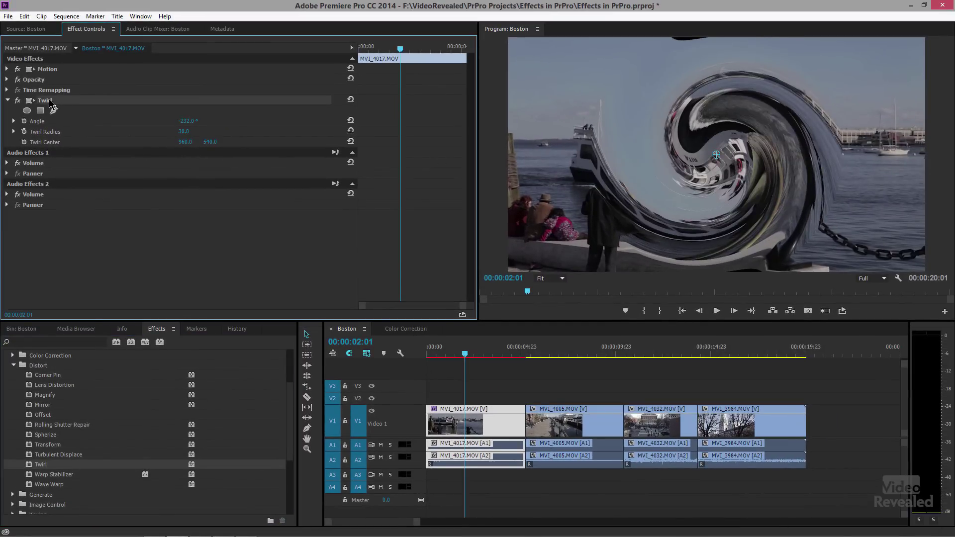
pyautogui.press('Delete')
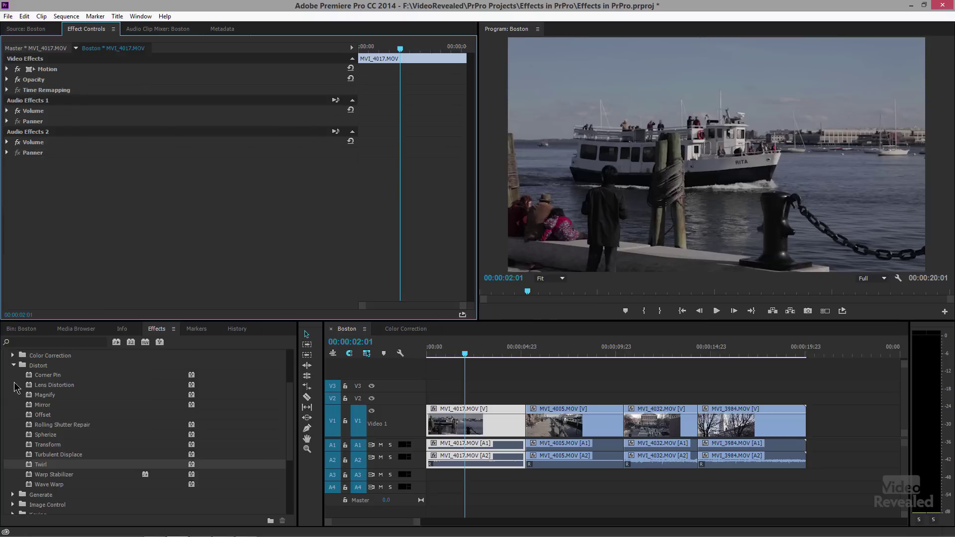
pyautogui.click(13, 365)
pyautogui.click(14, 375)
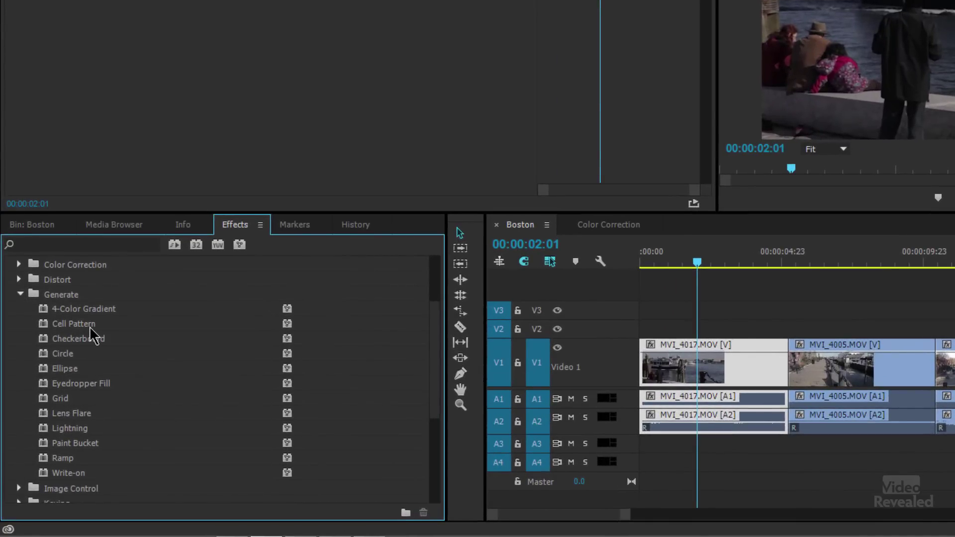
# Browse the Generate, Image Control and Keying effect categories.
pyautogui.click(20, 293)
pyautogui.click(19, 310)
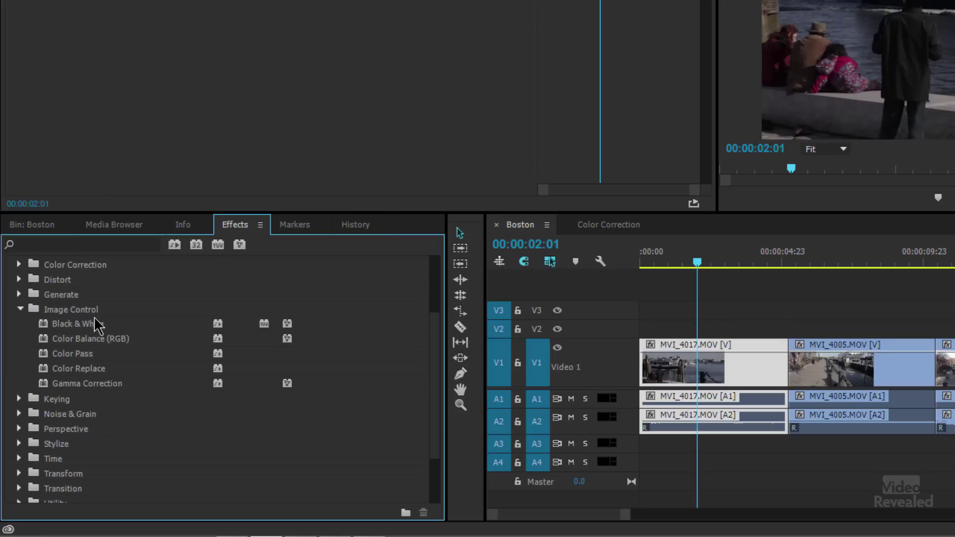
pyautogui.click(20, 309)
pyautogui.click(19, 325)
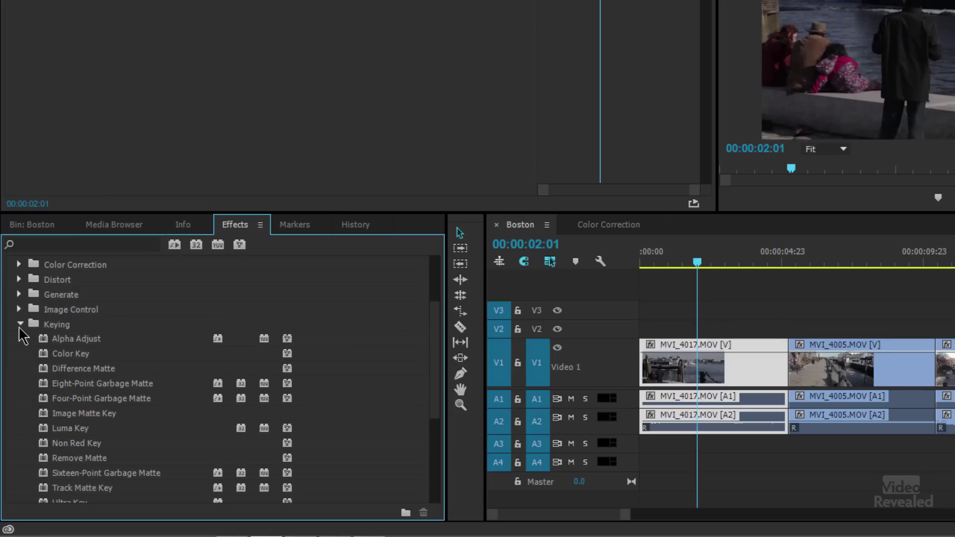
pyautogui.scroll(-3, 23, 358)
pyautogui.scroll(3, 24, 363)
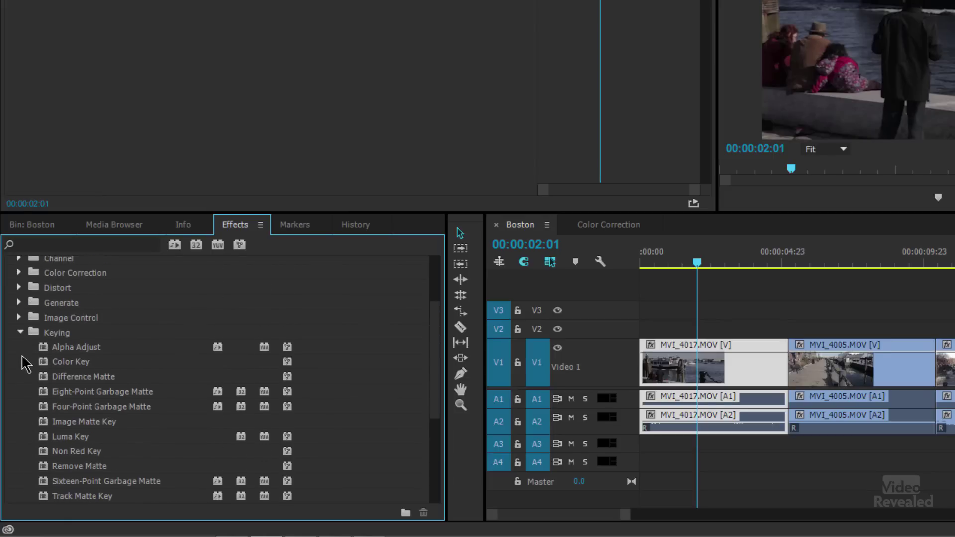
pyautogui.click(20, 332)
# Apply the Noise effect from Noise & Grain to the MVI_4017.MOV clip.
pyautogui.click(20, 348)
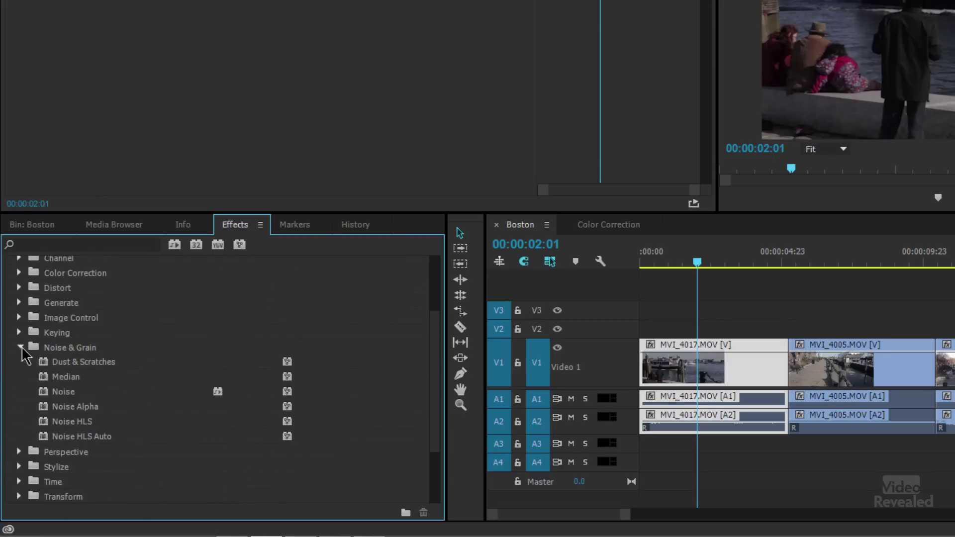
pyautogui.scroll(-2, 24, 354)
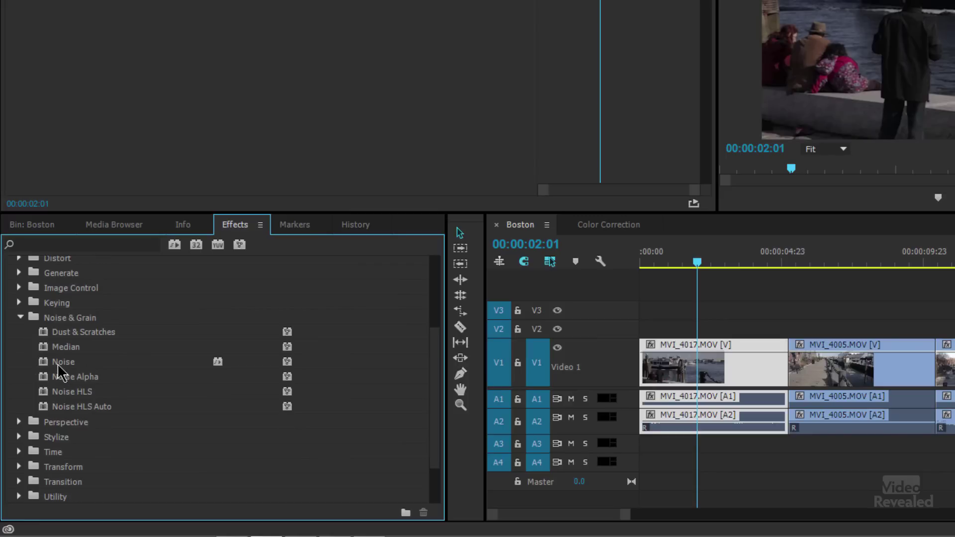
pyautogui.moveTo(58, 365); pyautogui.dragTo(749, 374)
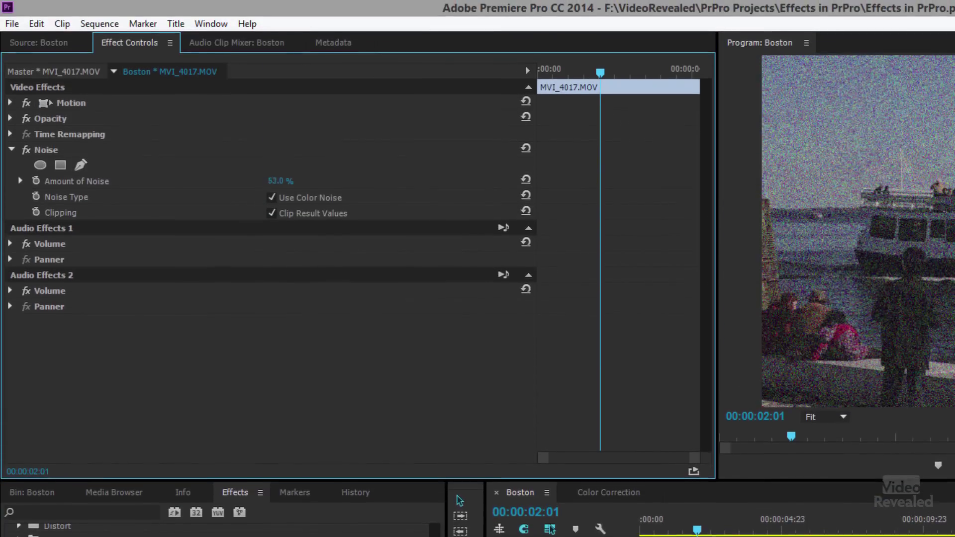
# Set Amount of Noise to 20% with Use Color Noise off, then compare the effect off and on.
pyautogui.moveTo(280, 181); pyautogui.dragTo(238, 181)
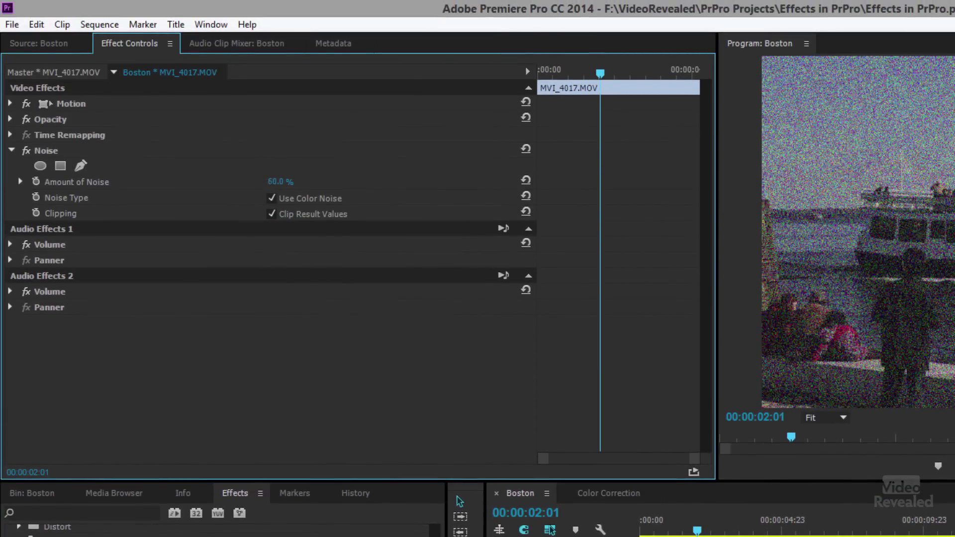
pyautogui.click(281, 183)
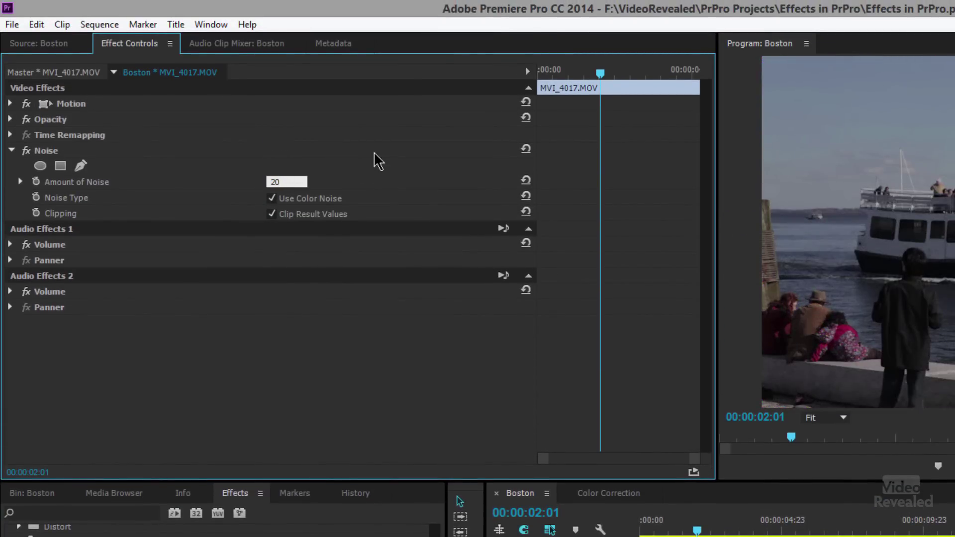
pyautogui.write('20')
pyautogui.press('Return')
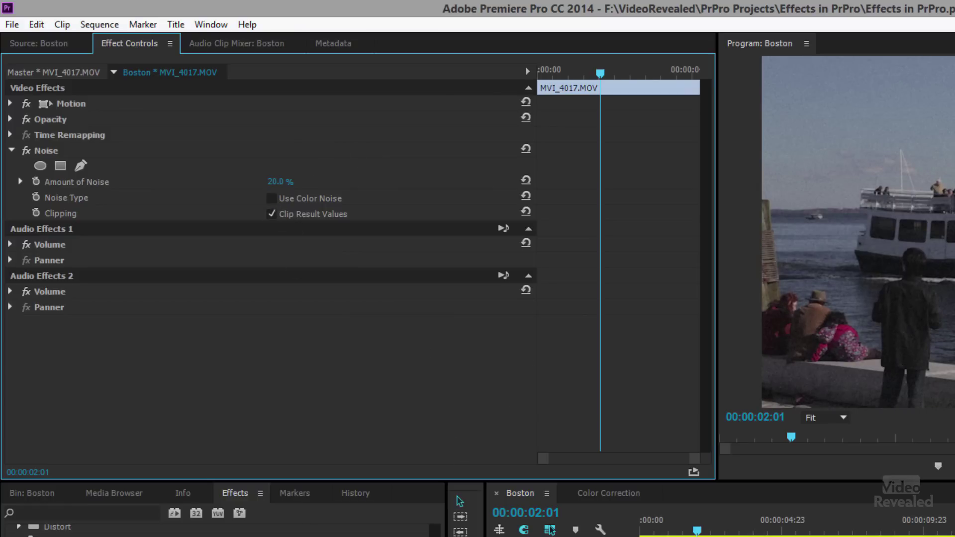
pyautogui.hotkey('shift', '7')
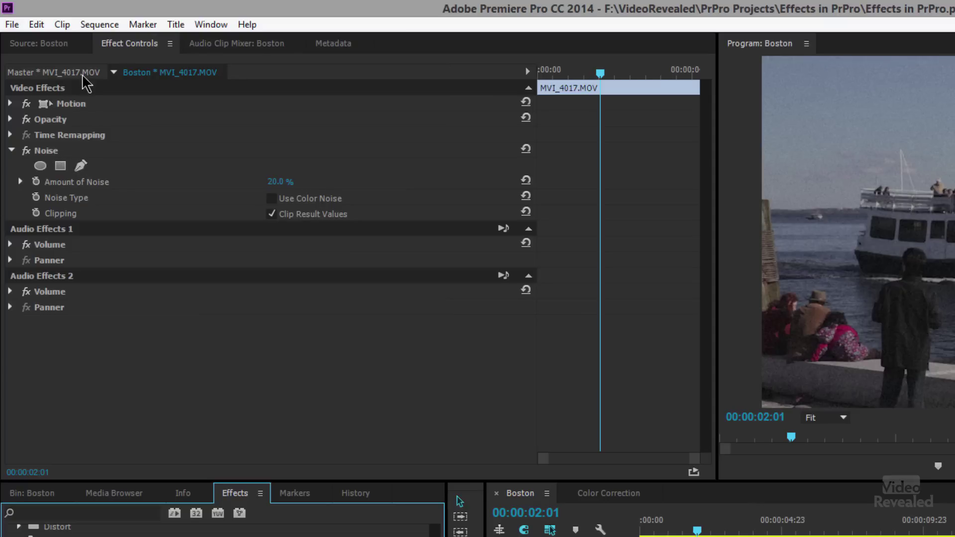
pyautogui.click(27, 150)
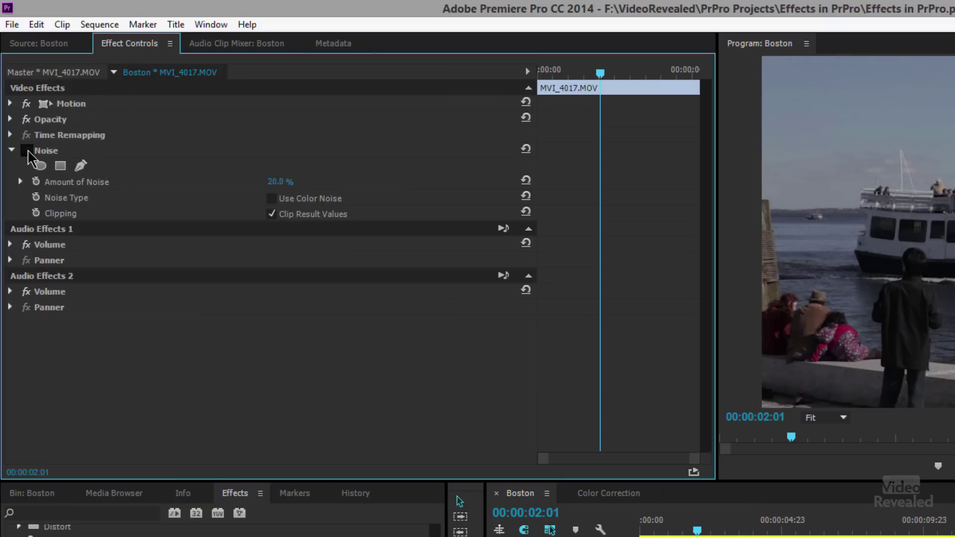
pyautogui.click(27, 151)
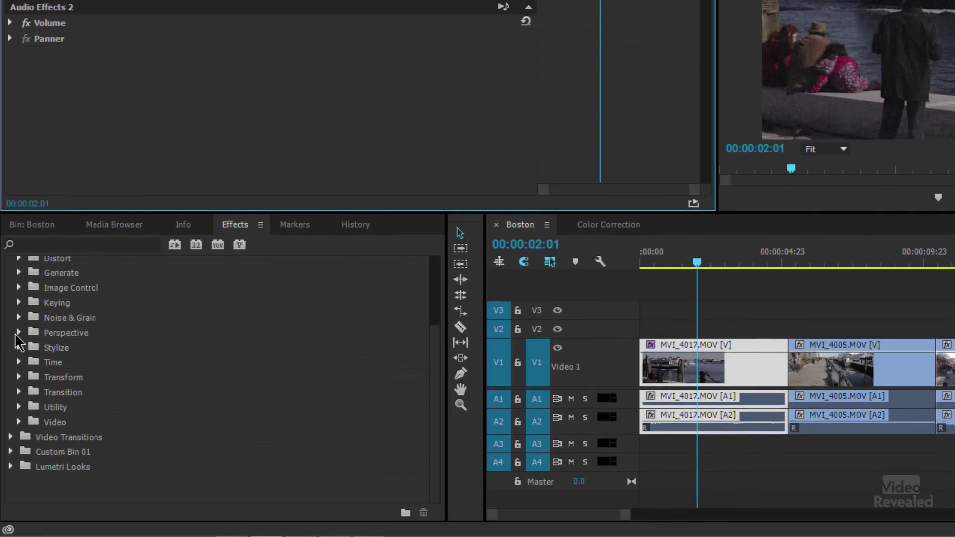
# Browse the Perspective, Stylize and Time effect categories.
pyautogui.click(18, 453)
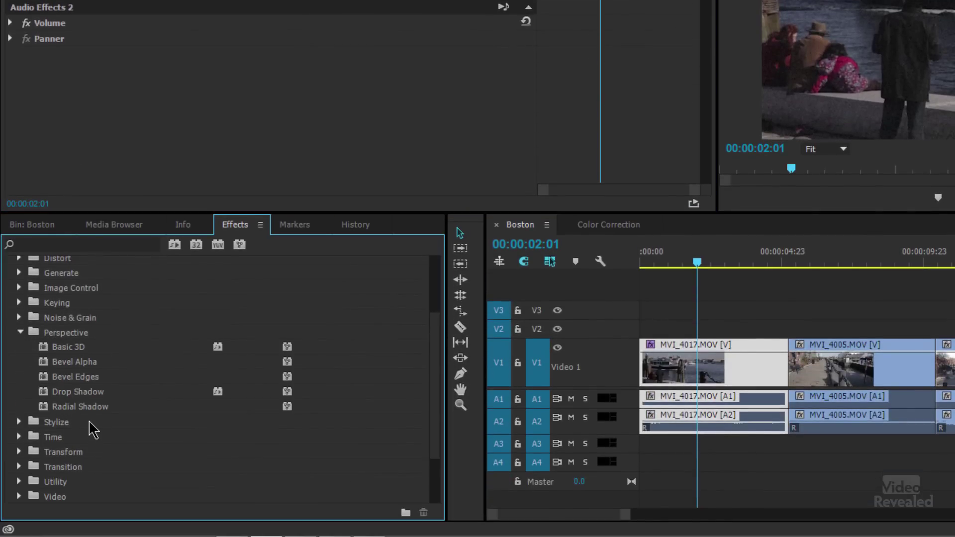
pyautogui.click(21, 333)
pyautogui.click(20, 347)
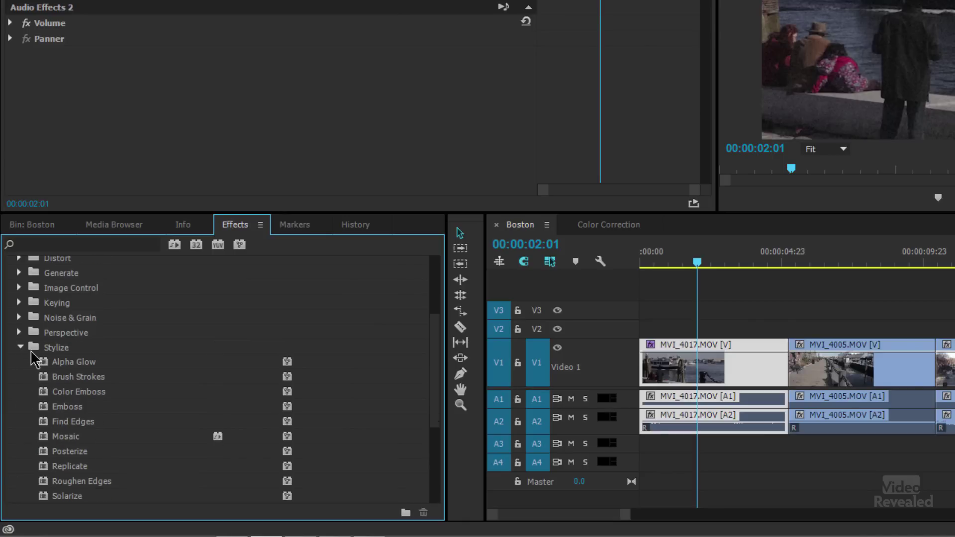
pyautogui.scroll(-4, 32, 356)
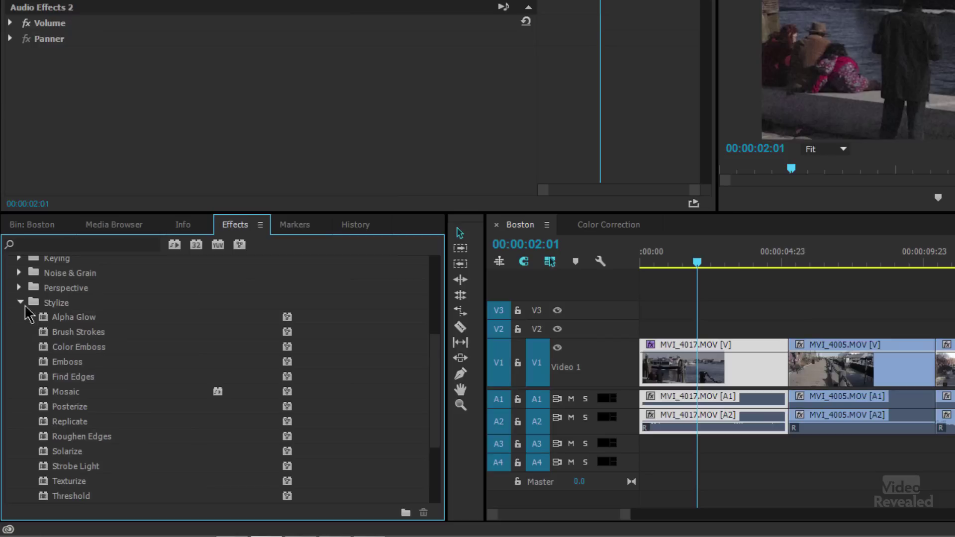
pyautogui.click(20, 301)
pyautogui.click(19, 317)
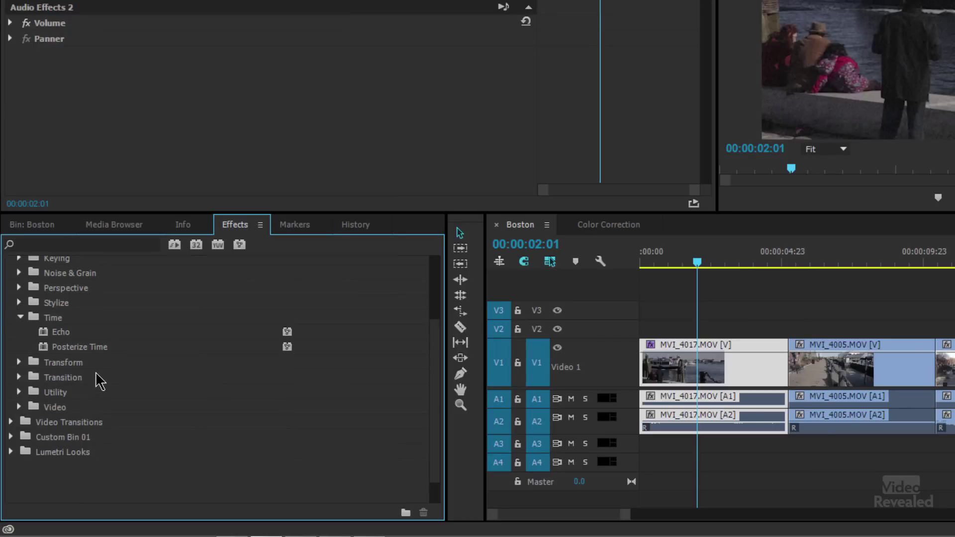
pyautogui.click(20, 317)
# Browse the Transform, Transition, Utility and Video categories, leaving all collapsed.
pyautogui.click(18, 333)
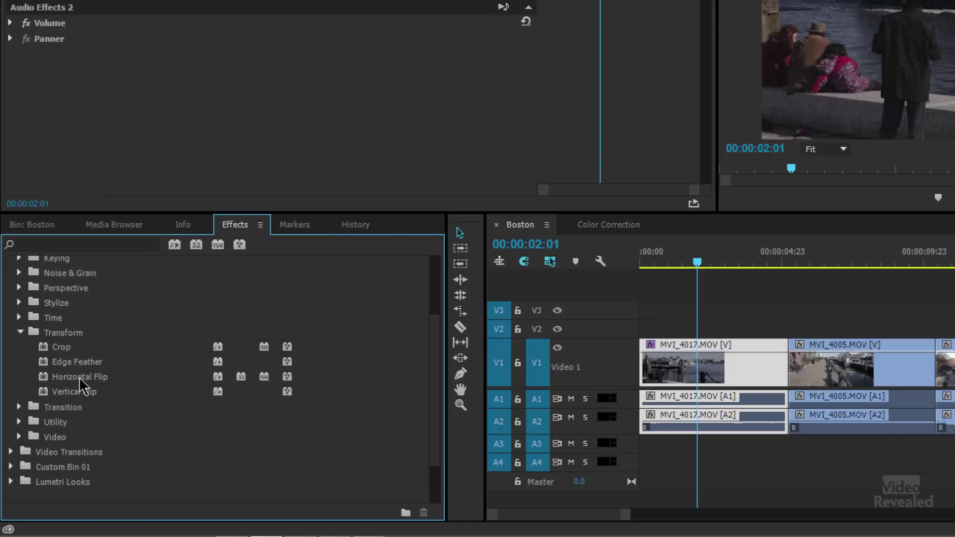
pyautogui.click(20, 331)
pyautogui.click(20, 347)
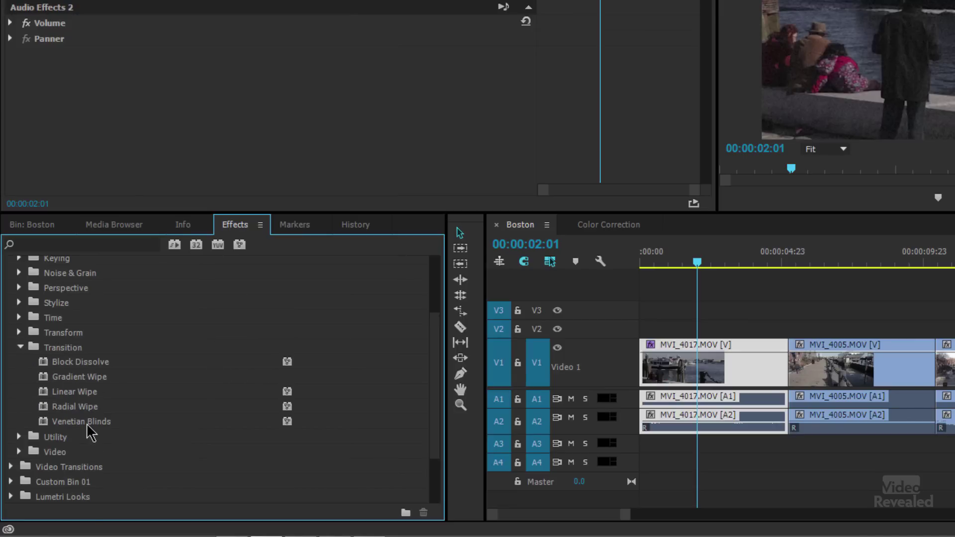
pyautogui.click(20, 347)
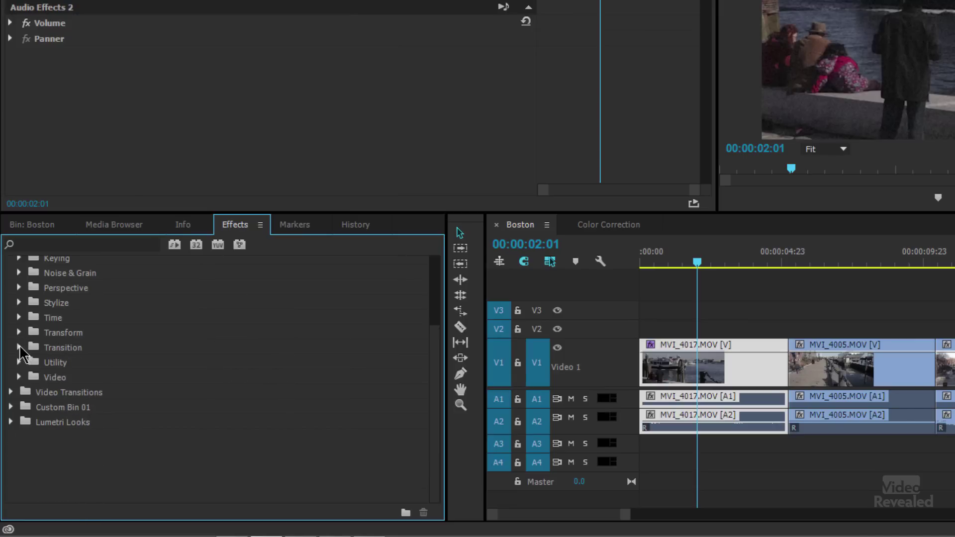
pyautogui.click(19, 363)
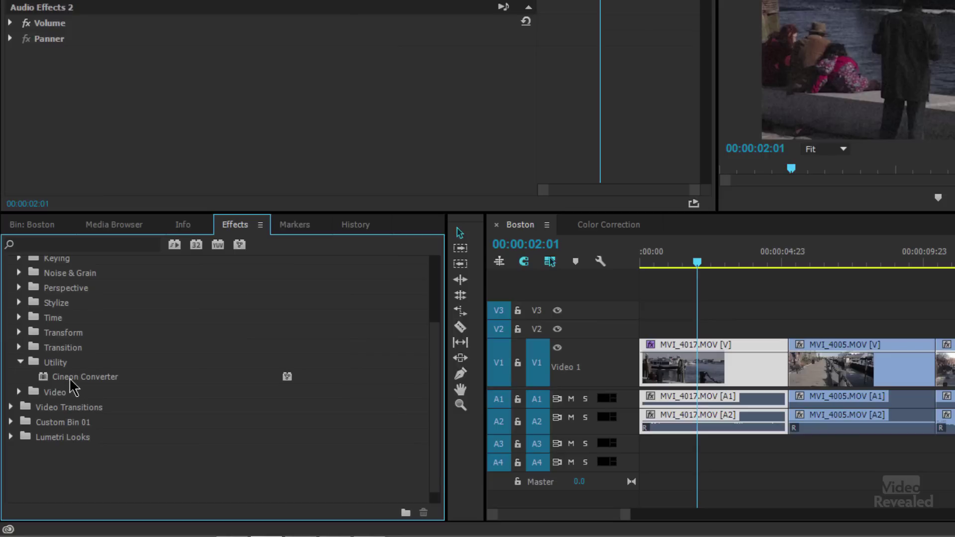
pyautogui.click(21, 362)
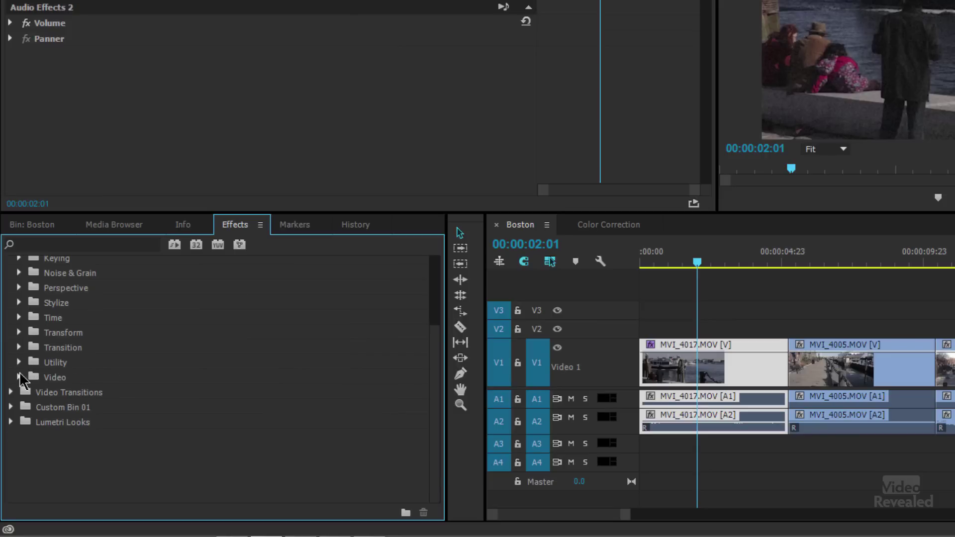
pyautogui.click(20, 377)
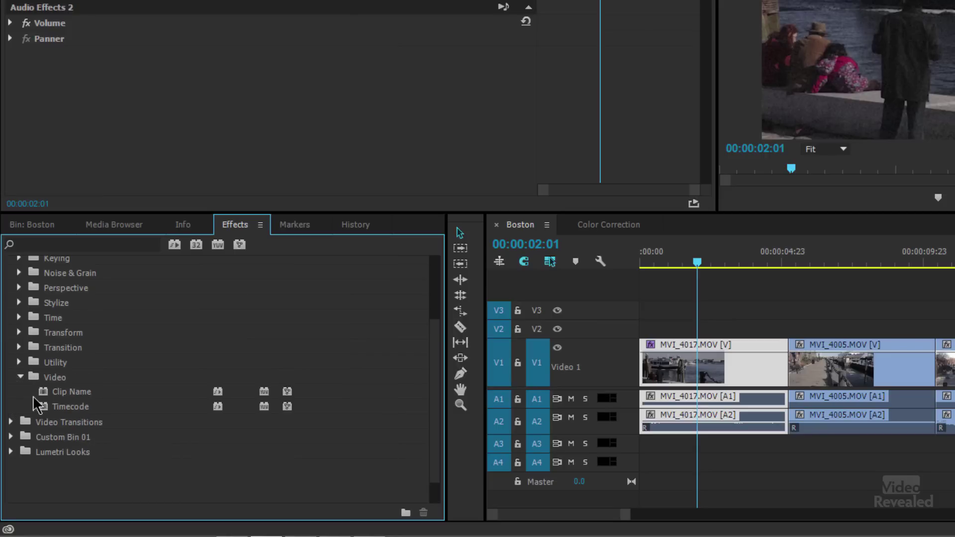
pyautogui.click(20, 377)
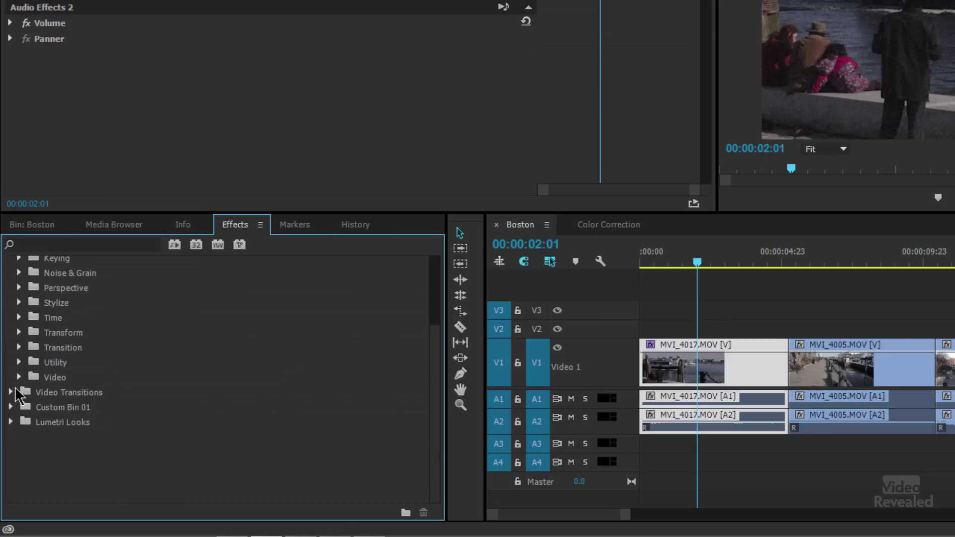
# Widen the Effects panel and preview the Cinematic, Desaturation, Style and Temperature looks, ending on Style.
pyautogui.scroll(4, 11, 314)
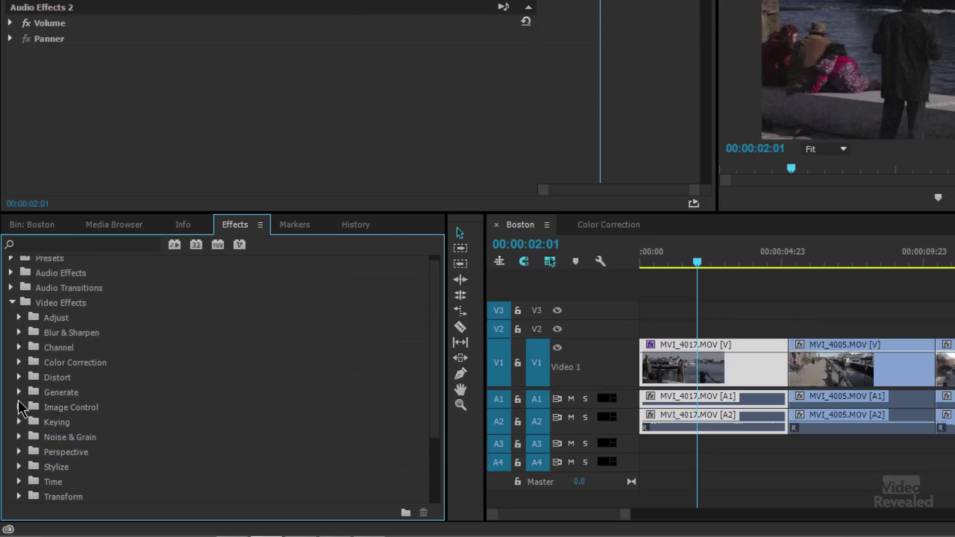
pyautogui.scroll(-3, 20, 396)
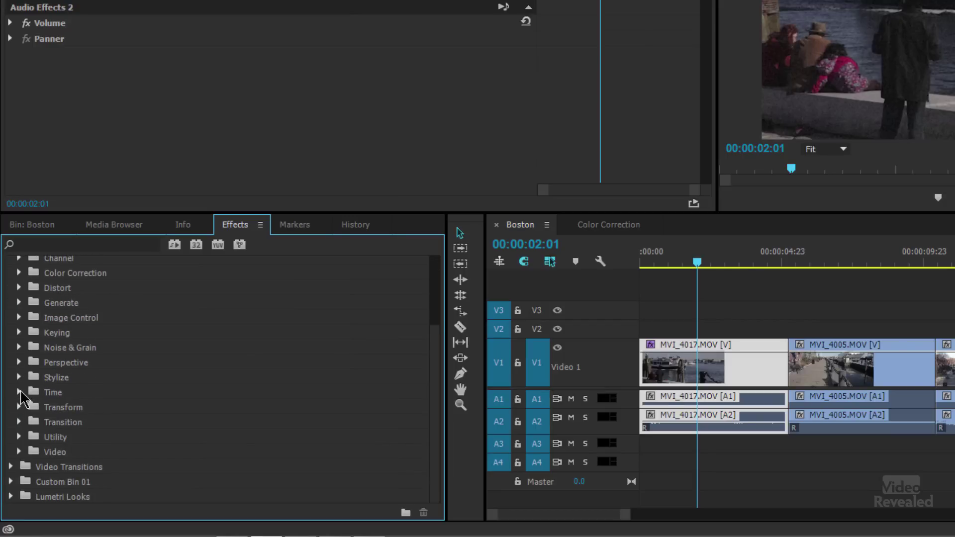
pyautogui.click(11, 497)
pyautogui.scroll(-2, 92, 414)
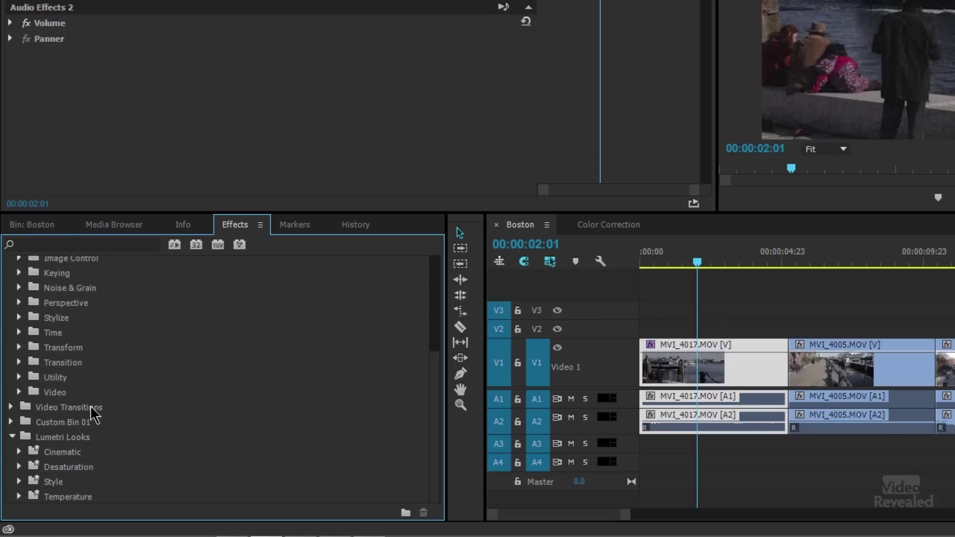
pyautogui.click(63, 452)
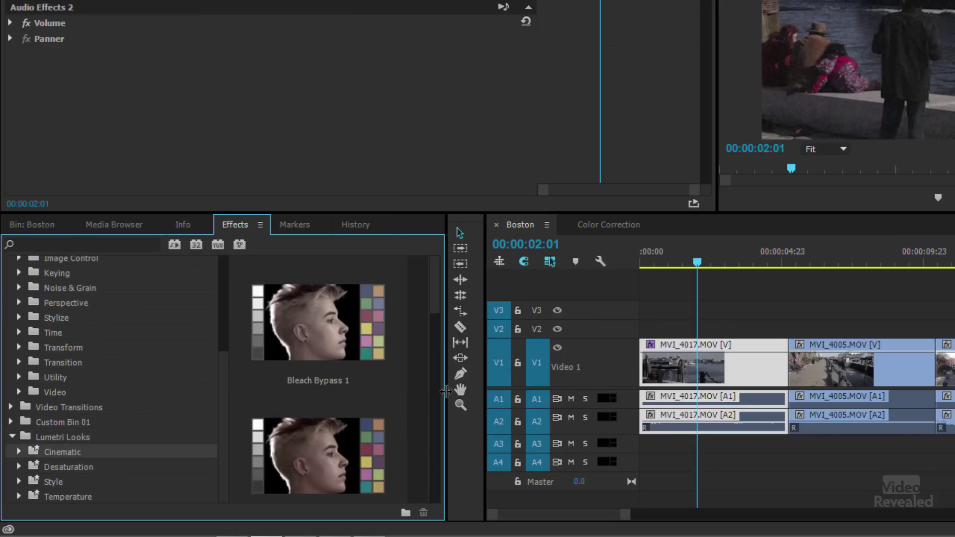
pyautogui.moveTo(461, 389); pyautogui.dragTo(533, 389)
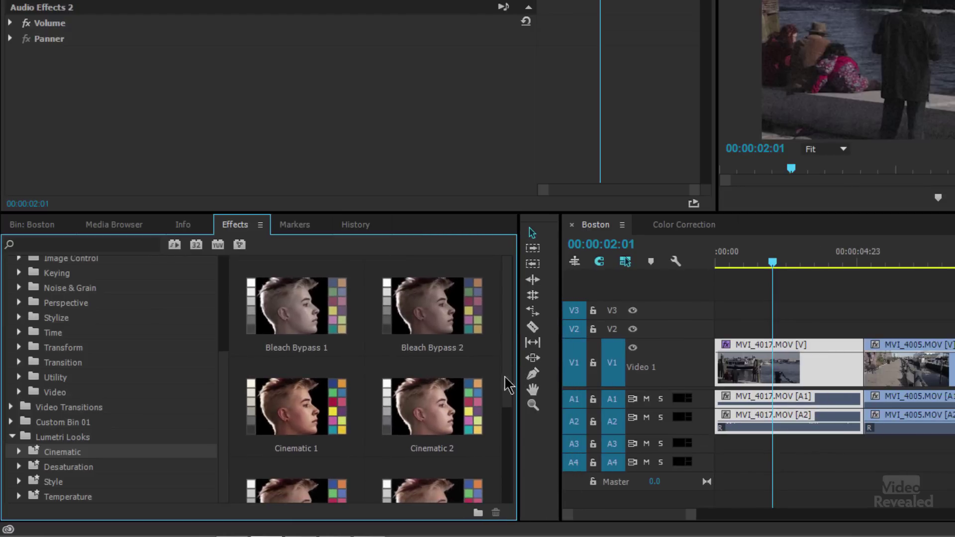
pyautogui.click(72, 468)
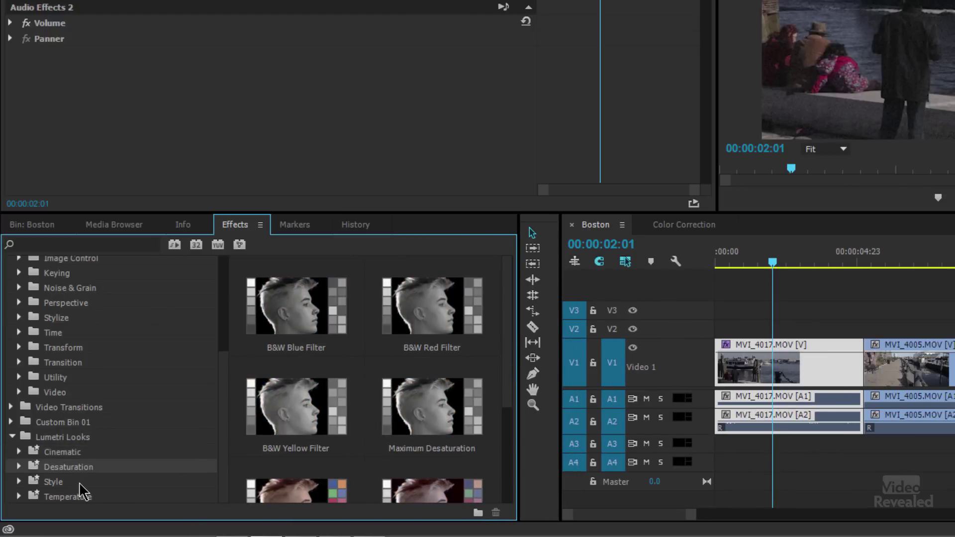
pyautogui.click(71, 482)
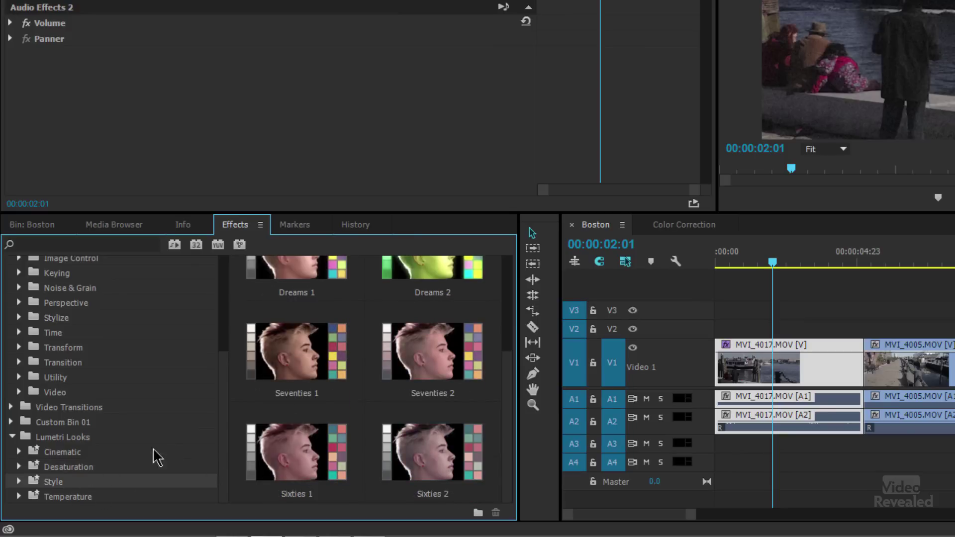
pyautogui.click(90, 495)
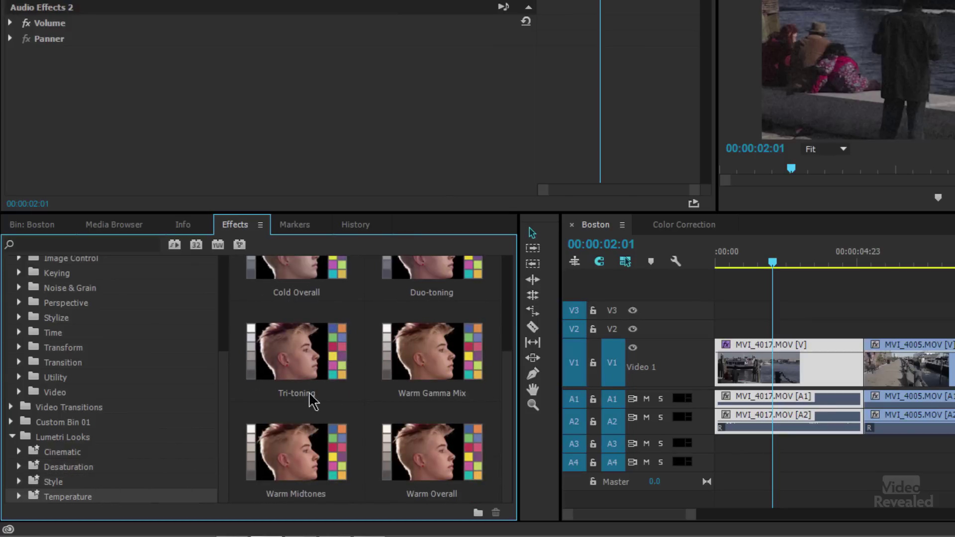
pyautogui.click(72, 483)
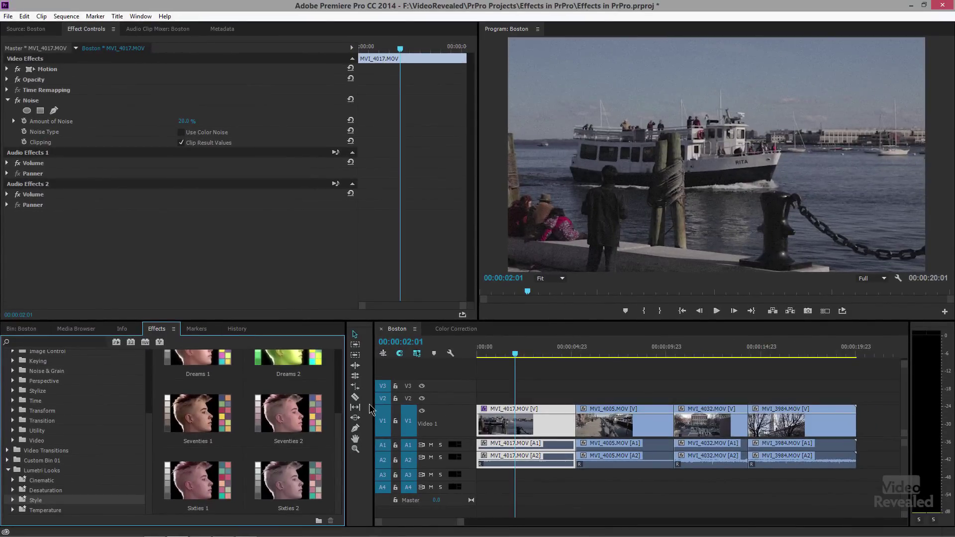
pyautogui.scroll(2, 259, 419)
# Try the Lumetri Back in the Day look on MVI_4017.MOV, then delete it.
pyautogui.doubleClick(195, 387)
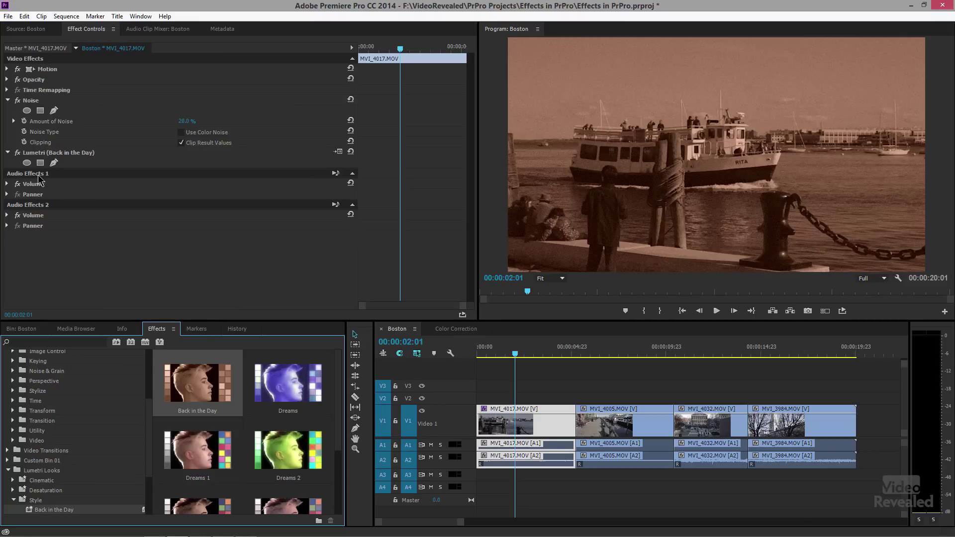
pyautogui.click(38, 152)
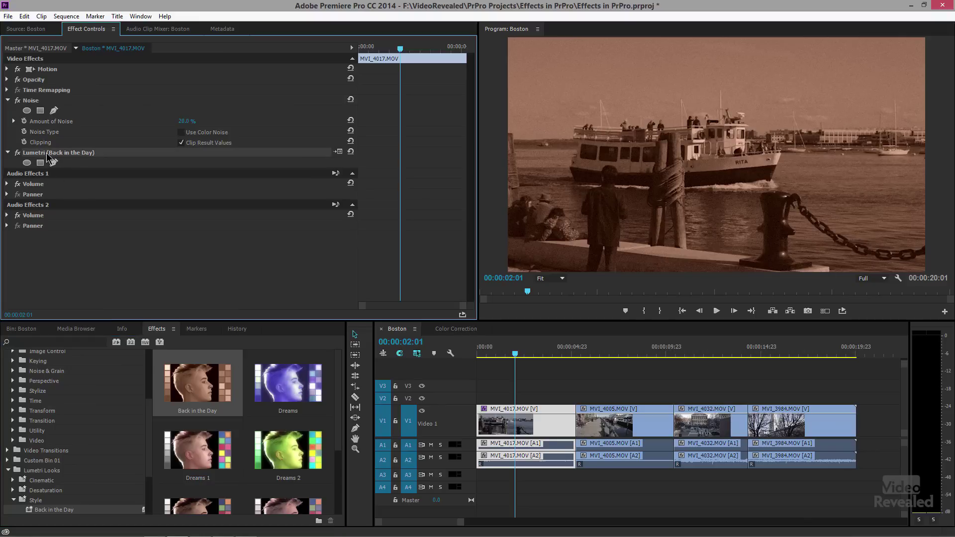
pyautogui.press('Delete')
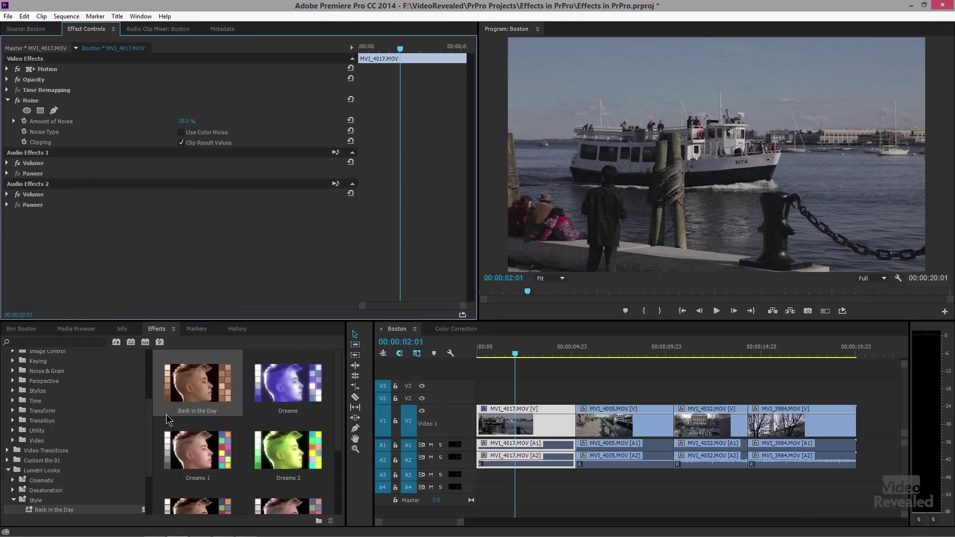
# Test the Seventies 1, Seventies 2, Sixties 1 and Sixties 2 looks, undoing each.
pyautogui.scroll(-3, 224, 407)
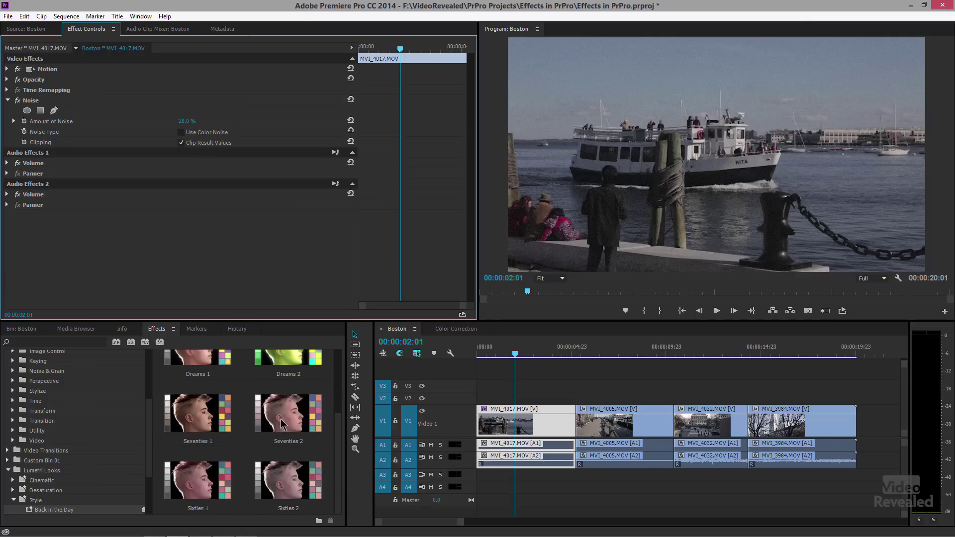
pyautogui.doubleClick(198, 419)
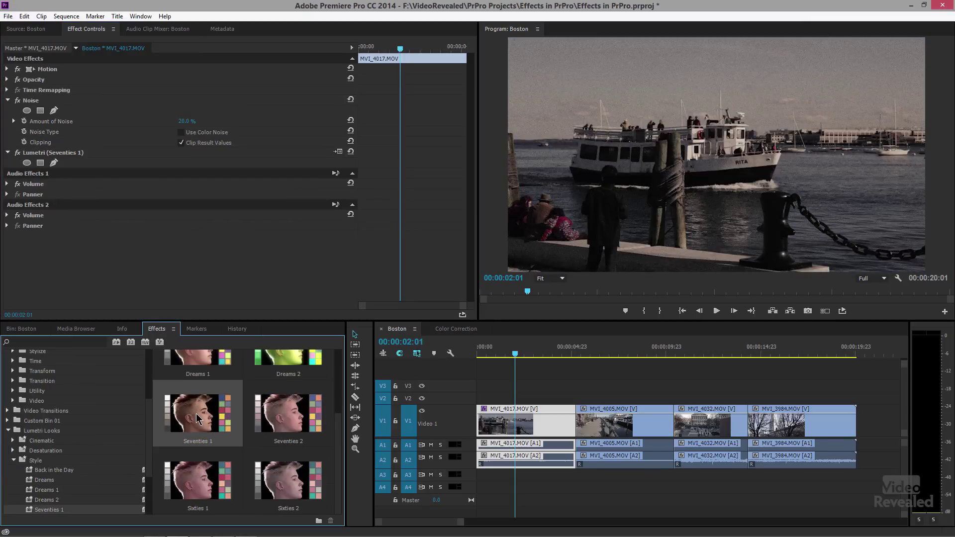
pyautogui.hotkey('ctrl', 'z')
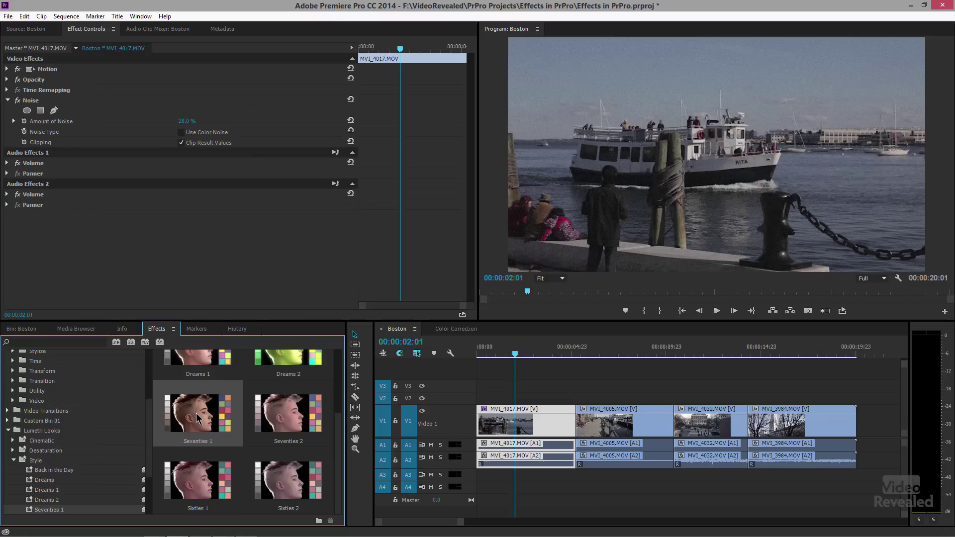
pyautogui.doubleClick(303, 419)
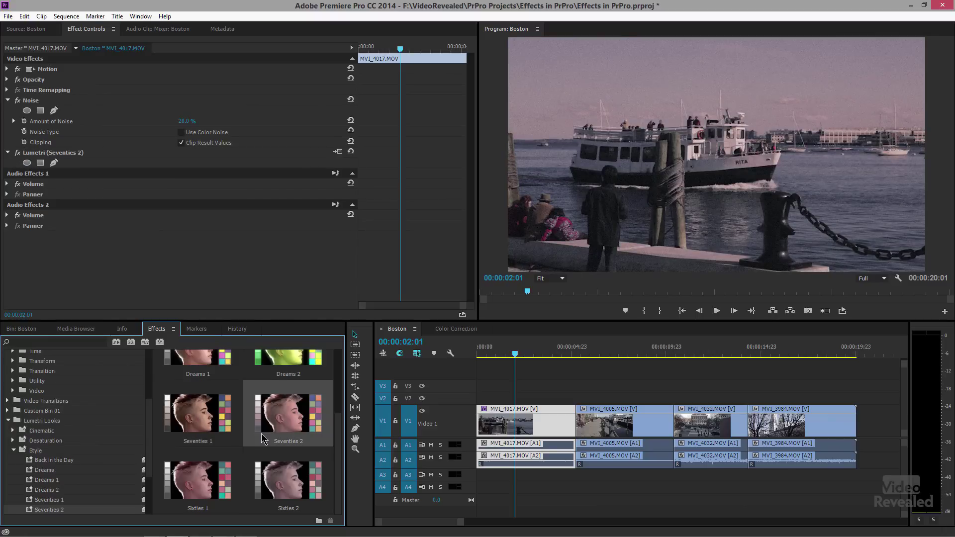
pyautogui.hotkey('ctrl', 'z')
pyautogui.doubleClick(204, 484)
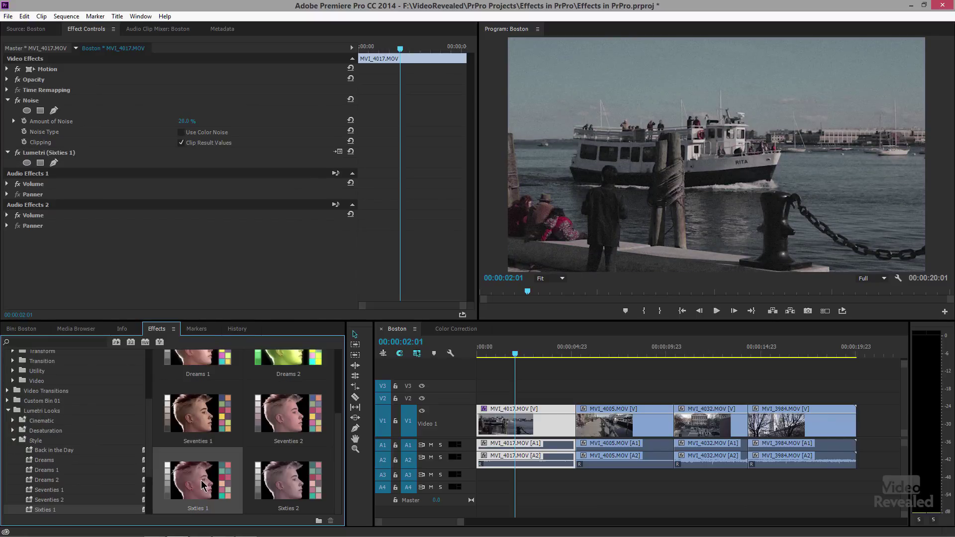
pyautogui.hotkey('ctrl', 'z')
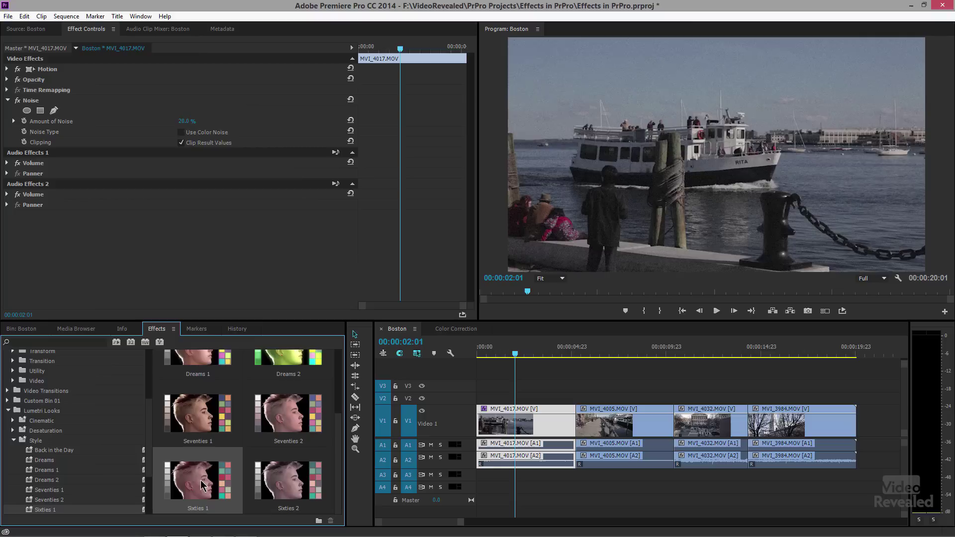
pyautogui.doubleClick(286, 482)
pyautogui.hotkey('ctrl', 'z')
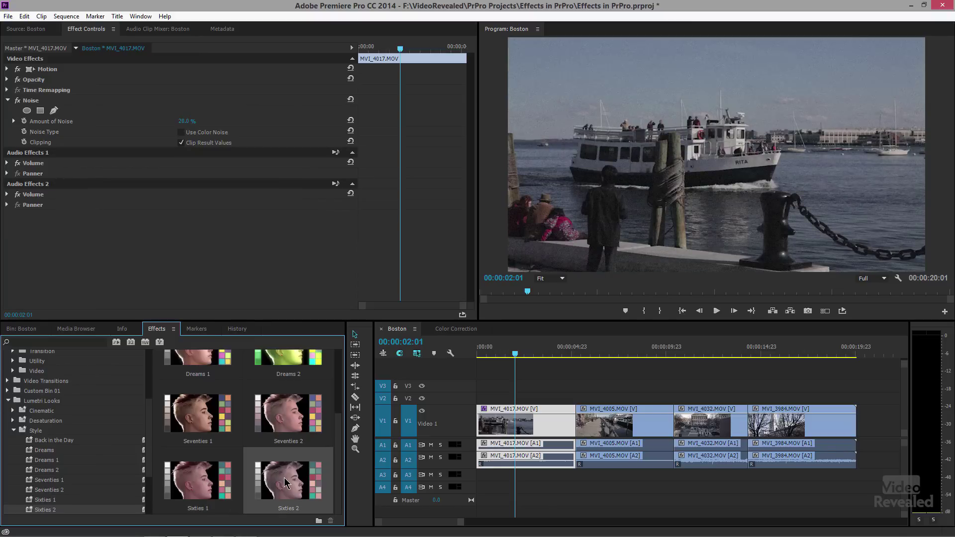
# Apply the Seventies 2 look for good and play back the sequence to judge it.
pyautogui.doubleClick(289, 415)
pyautogui.moveTo(515, 354); pyautogui.dragTo(493, 374)
pyautogui.press('space')
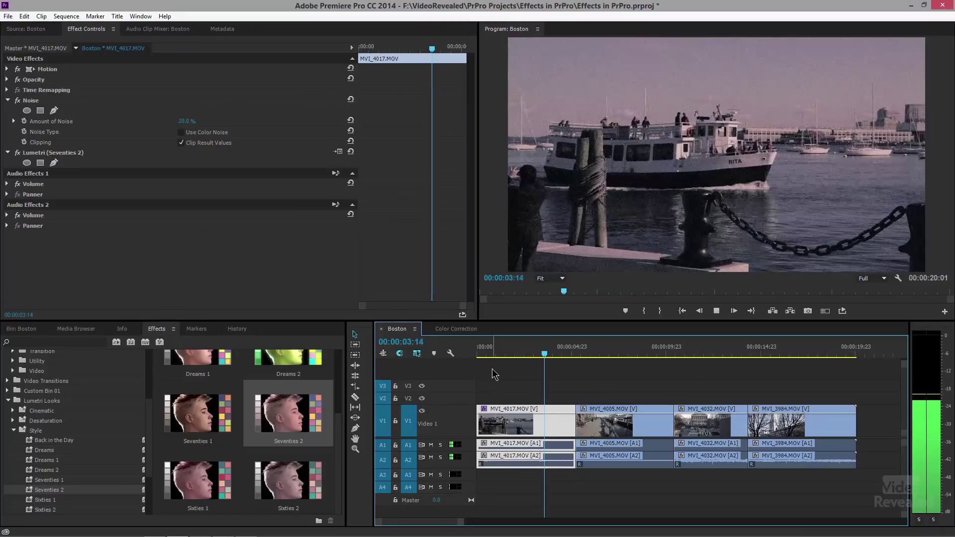
pyautogui.press('space')
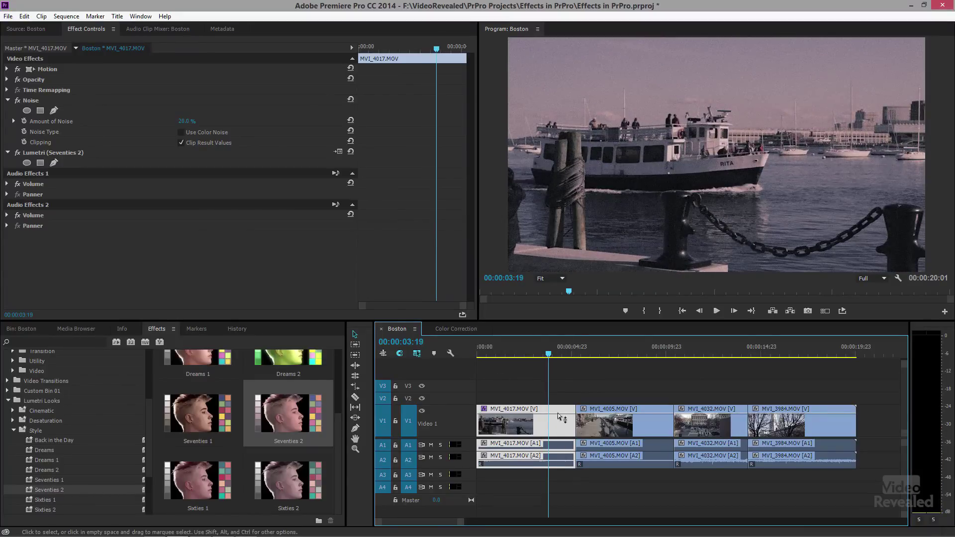
# Copy MVI_4017 and paste its Noise and Lumetri effects onto the other three Boston clips.
pyautogui.click(26, 19)
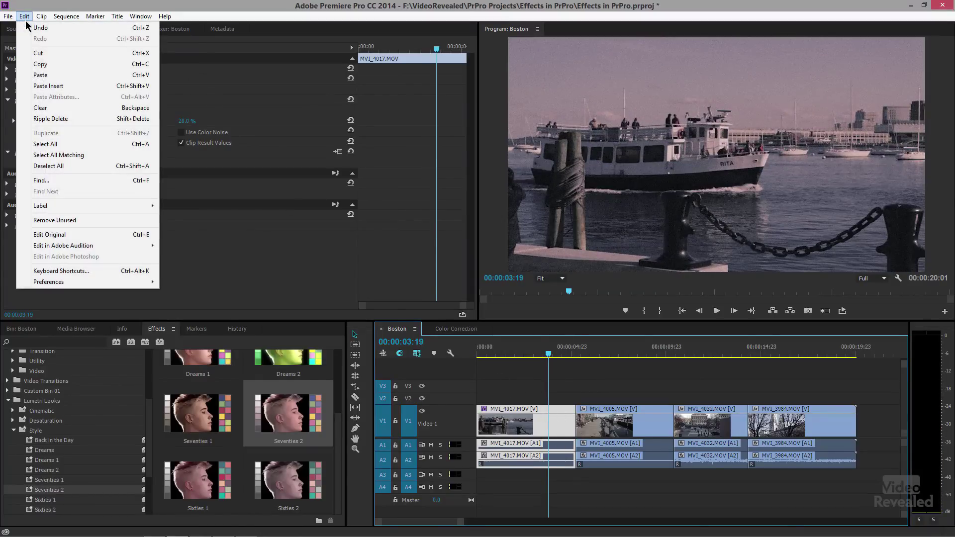
pyautogui.click(34, 64)
pyautogui.moveTo(610, 380); pyautogui.dragTo(796, 423)
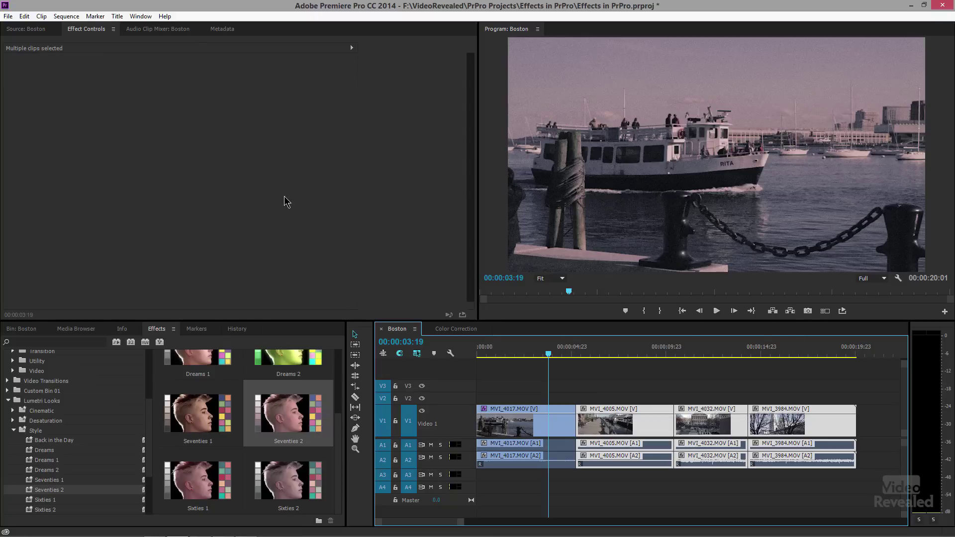
pyautogui.click(24, 17)
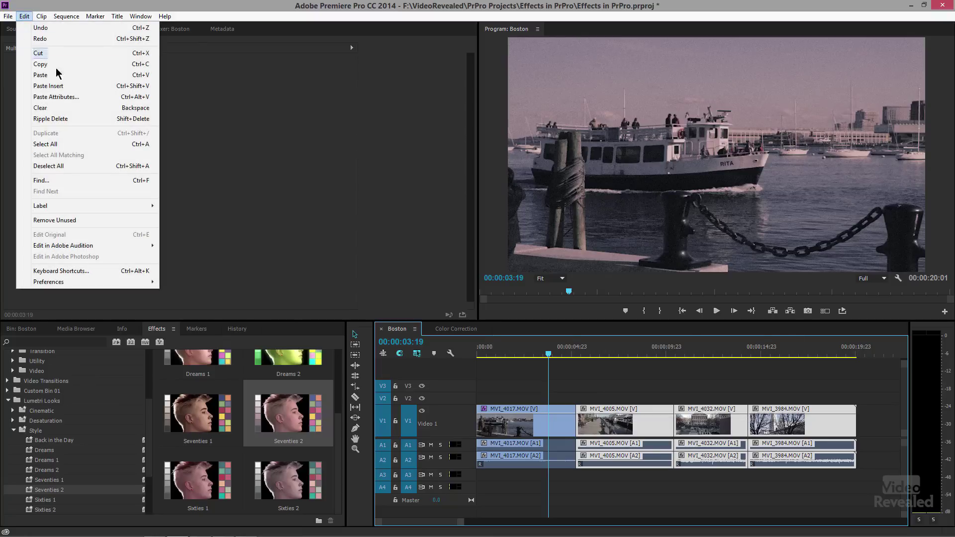
pyautogui.click(82, 99)
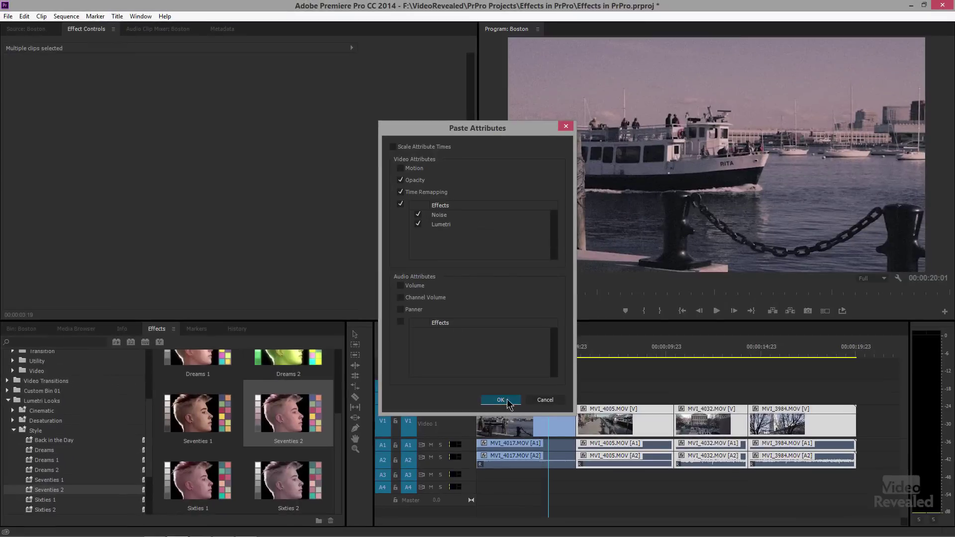
pyautogui.click(508, 421)
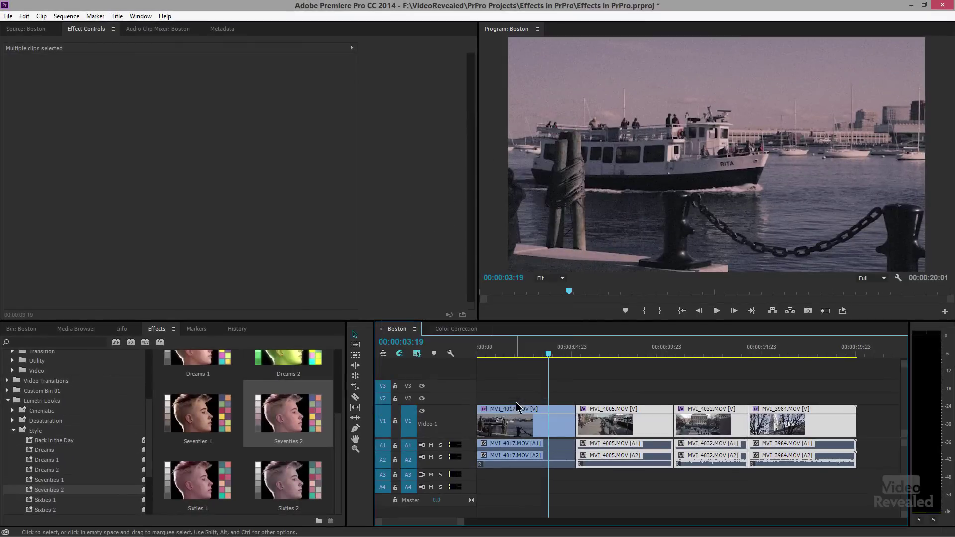
pyautogui.moveTo(594, 353); pyautogui.dragTo(558, 354)
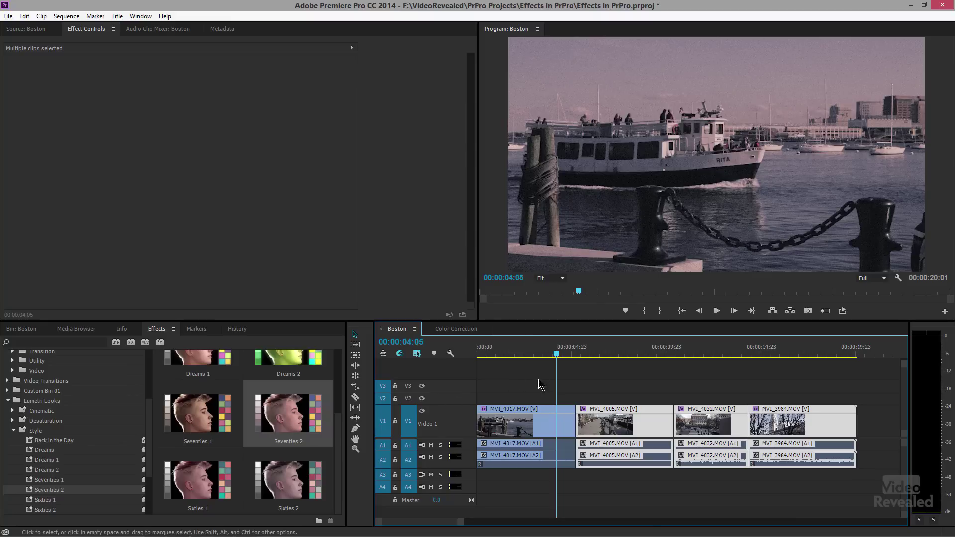
pyautogui.click(523, 373)
# Save MVI_4017's Noise and Lumetri effects as a preset named '70's look', then select every clip.
pyautogui.click(534, 413)
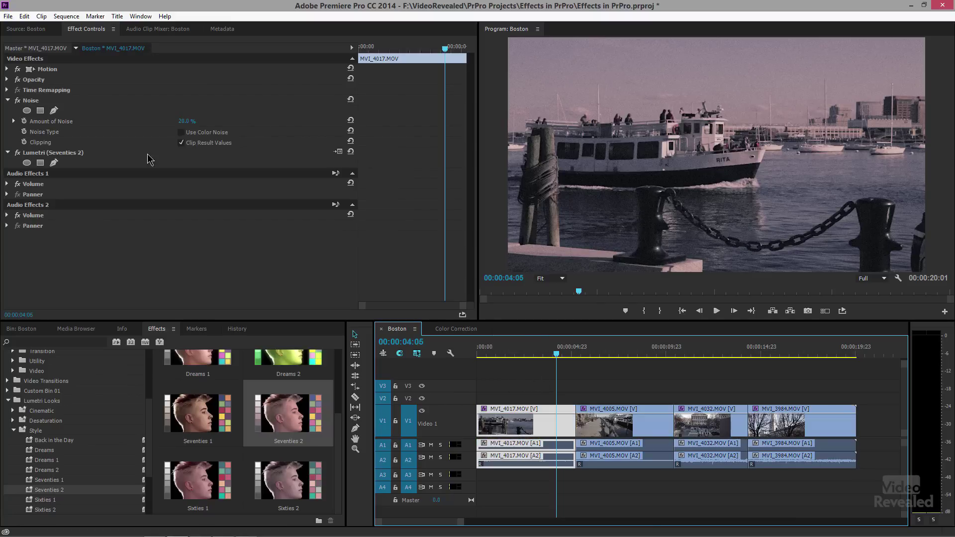
pyautogui.click(6, 102)
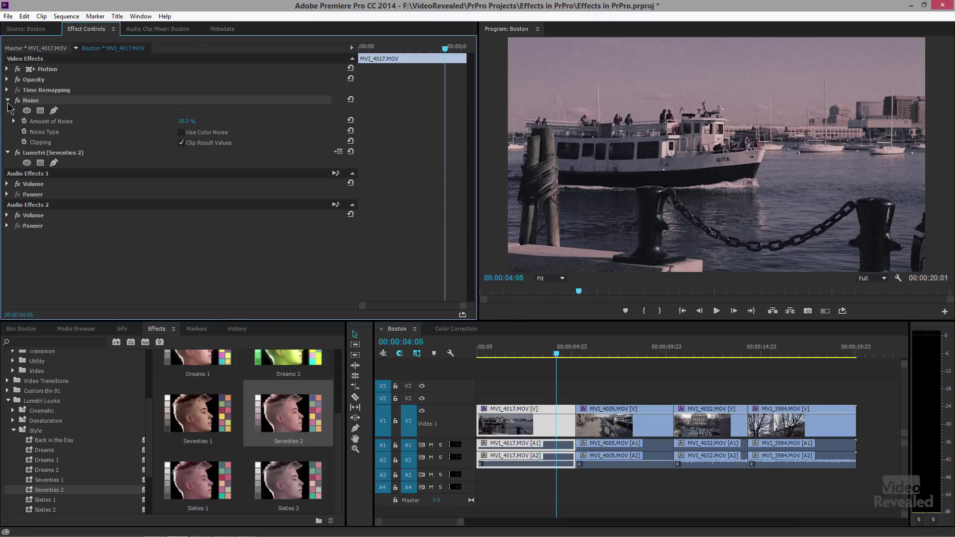
pyautogui.click(8, 100)
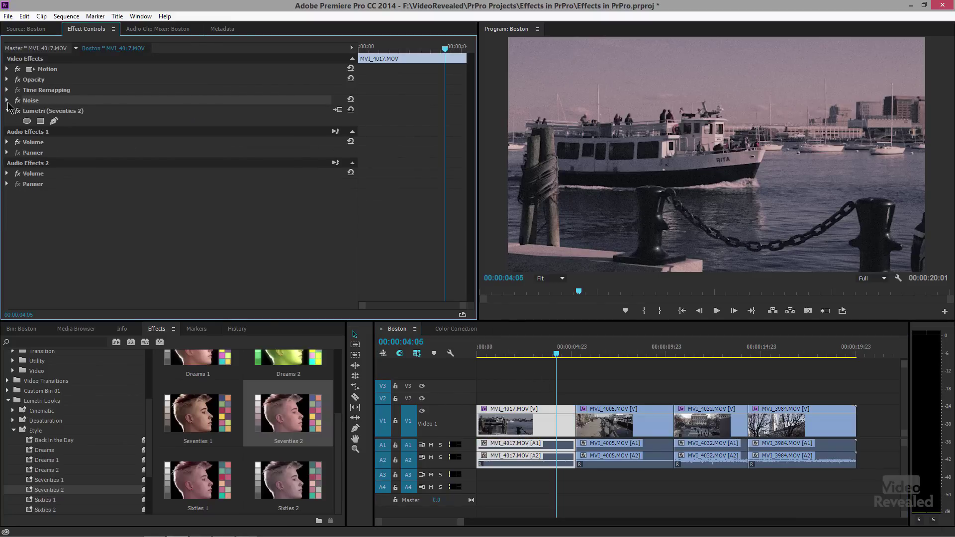
pyautogui.rightClick(39, 111)
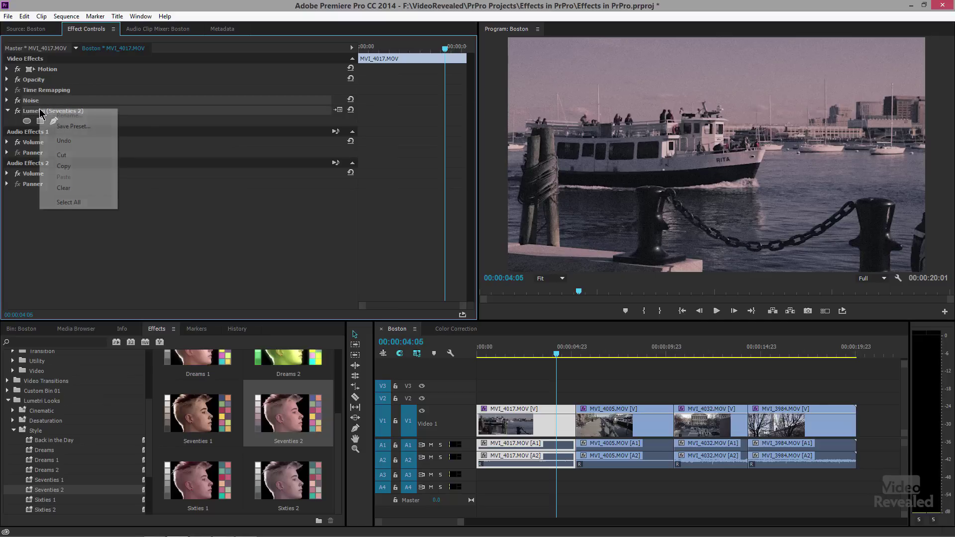
pyautogui.click(93, 131)
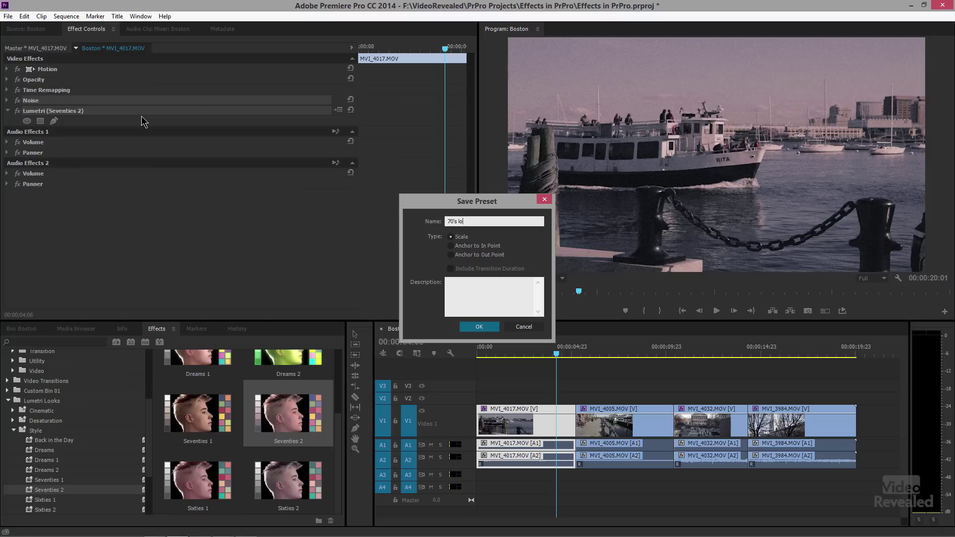
pyautogui.press('Return')
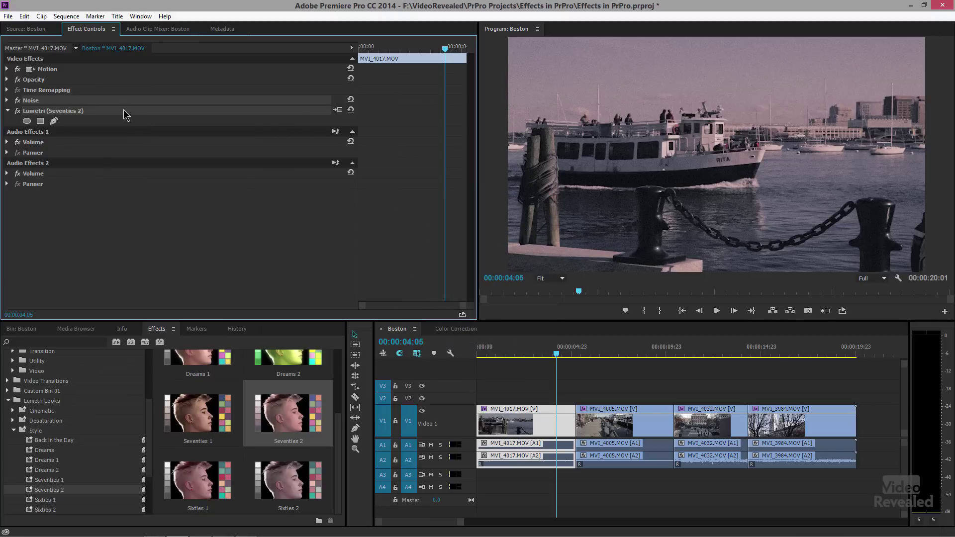
pyautogui.moveTo(504, 368); pyautogui.dragTo(856, 468)
# Remove all effects from the selected Boston clips and show the Boston bin.
pyautogui.rightClick(545, 413)
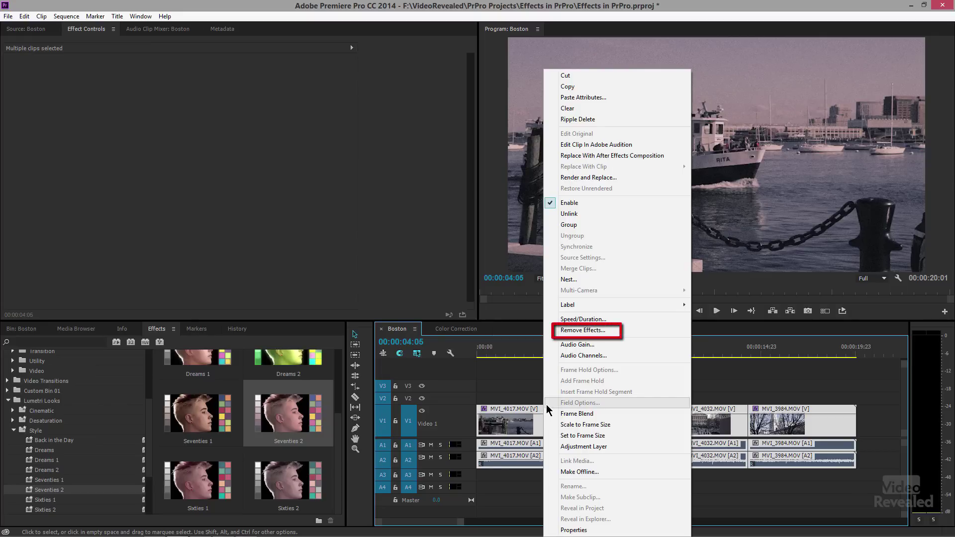
pyautogui.click(581, 331)
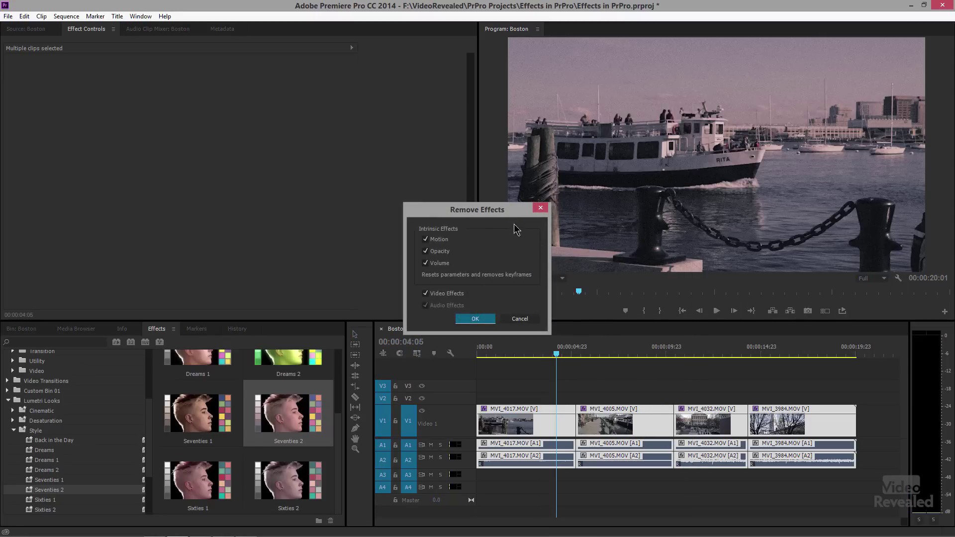
pyautogui.click(483, 321)
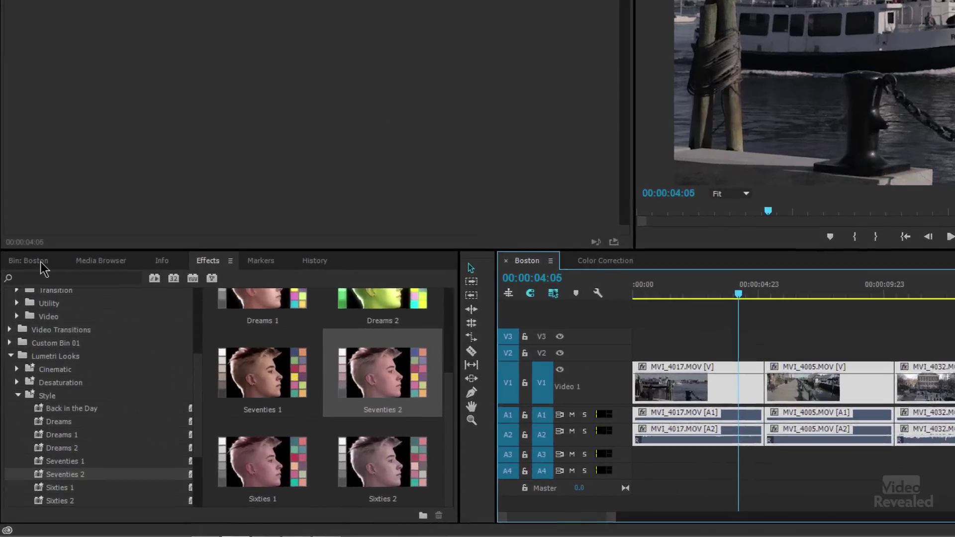
pyautogui.click(21, 329)
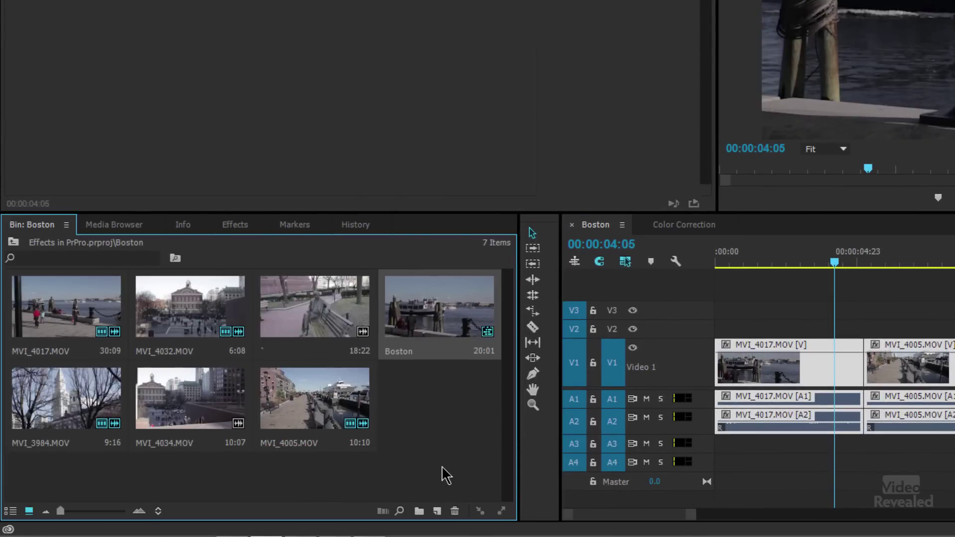
# Create an adjustment layer and place it on V2, stretched across all four Boston clips.
pyautogui.click(437, 511)
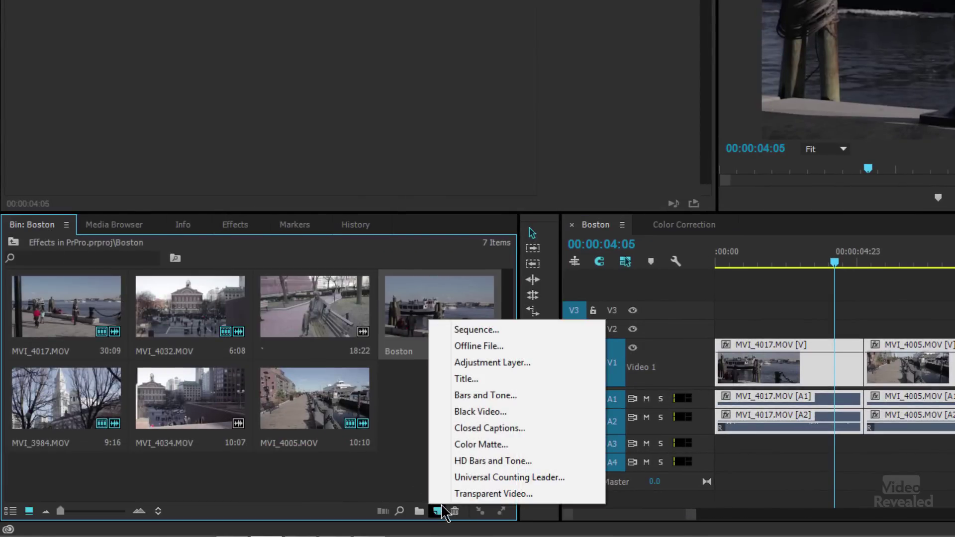
pyautogui.click(535, 363)
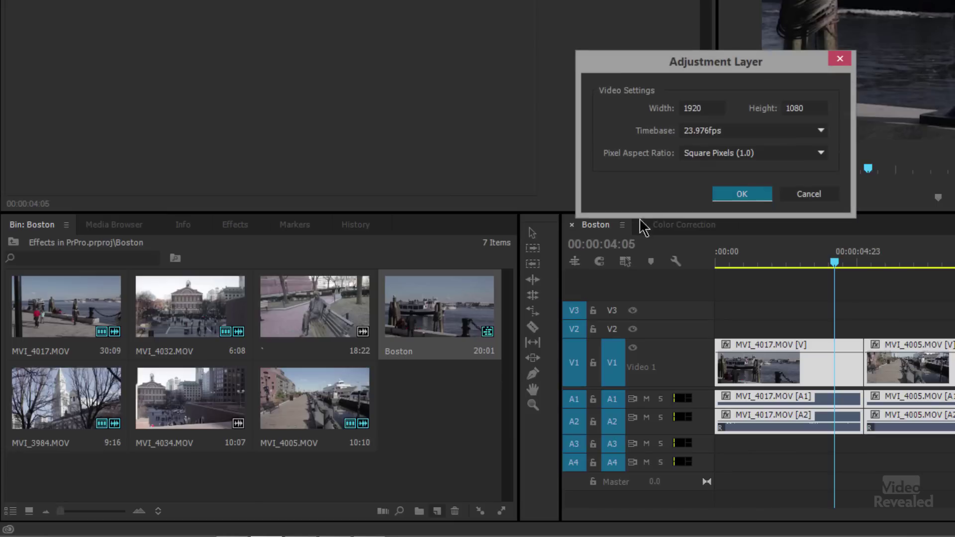
pyautogui.click(742, 194)
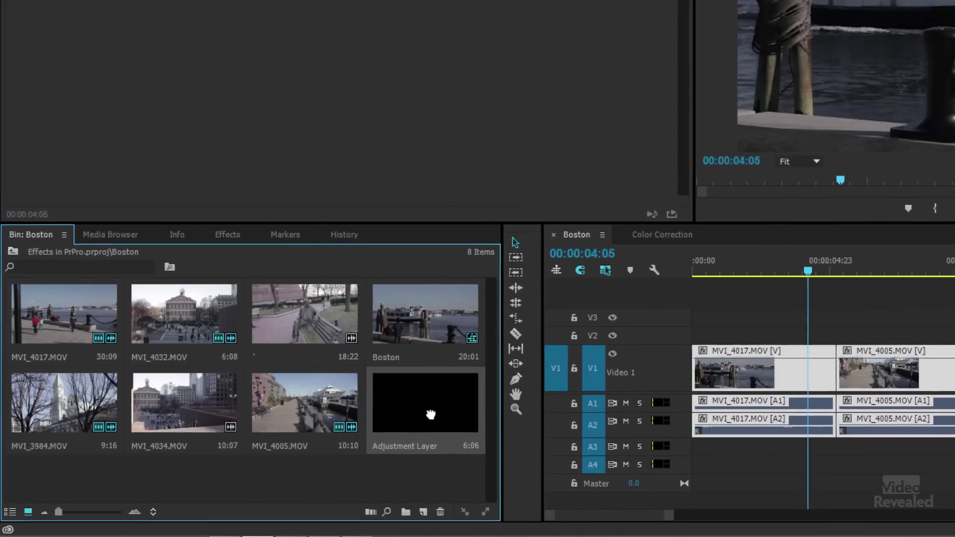
pyautogui.moveTo(460, 395); pyautogui.dragTo(690, 331)
pyautogui.moveTo(505, 382); pyautogui.dragTo(855, 398)
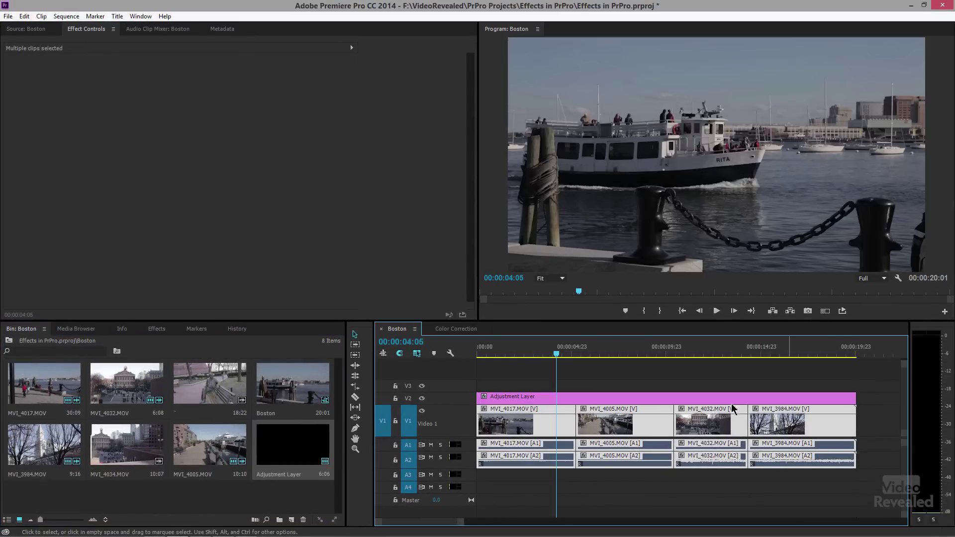
pyautogui.click(595, 399)
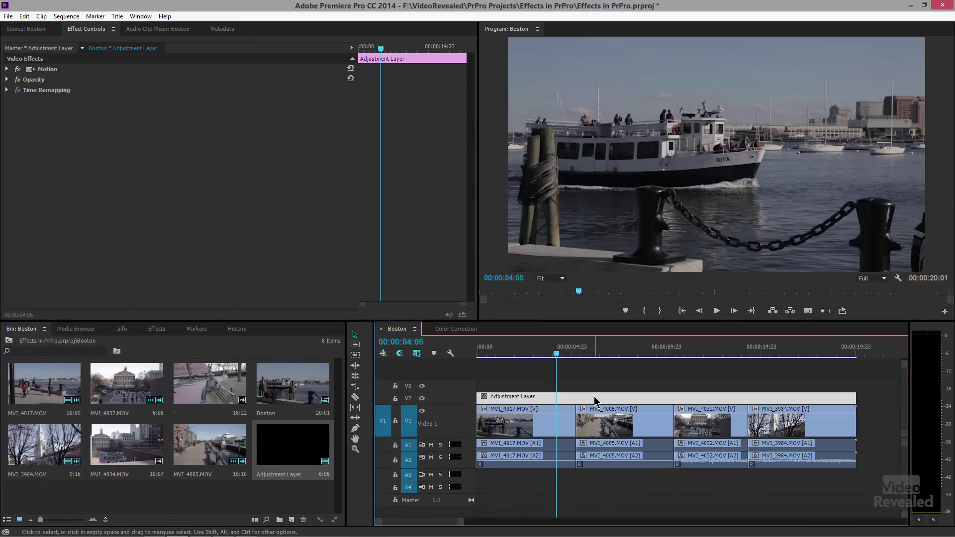
pyautogui.click(154, 328)
# Apply the saved '70's look' preset to the adjustment layer.
pyautogui.scroll(6, 38, 387)
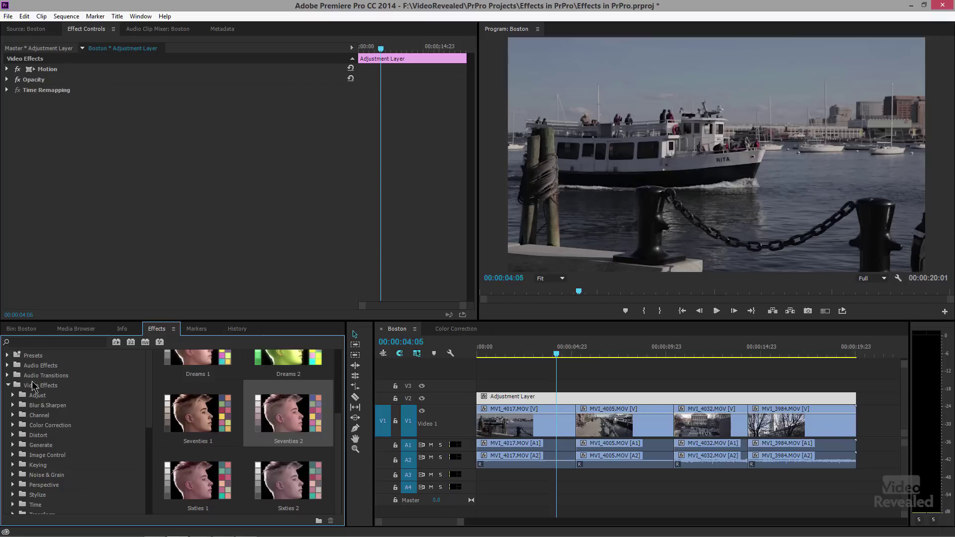
pyautogui.click(7, 355)
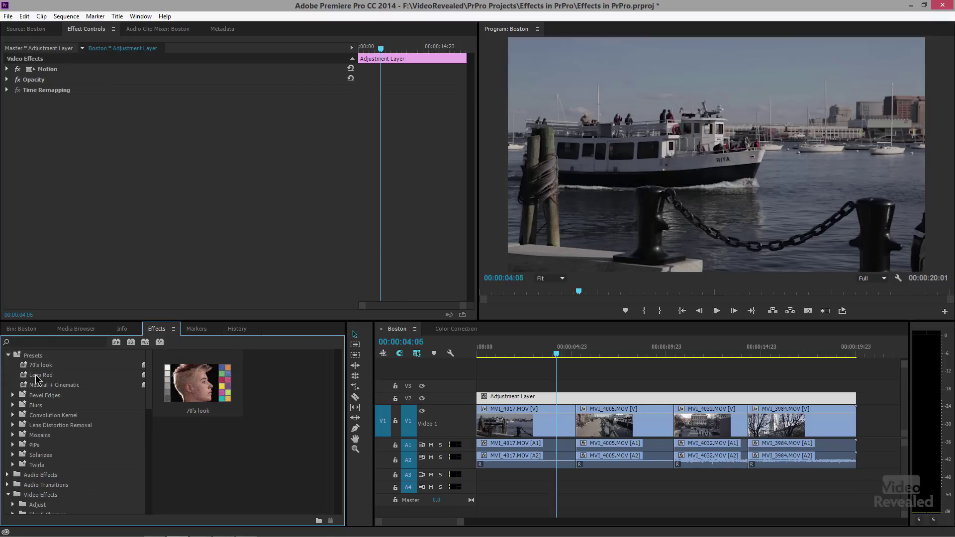
pyautogui.moveTo(24, 368); pyautogui.dragTo(533, 398)
# Play the sequence to preview the look, then return to about 00:00:10:11.
pyautogui.press('space')
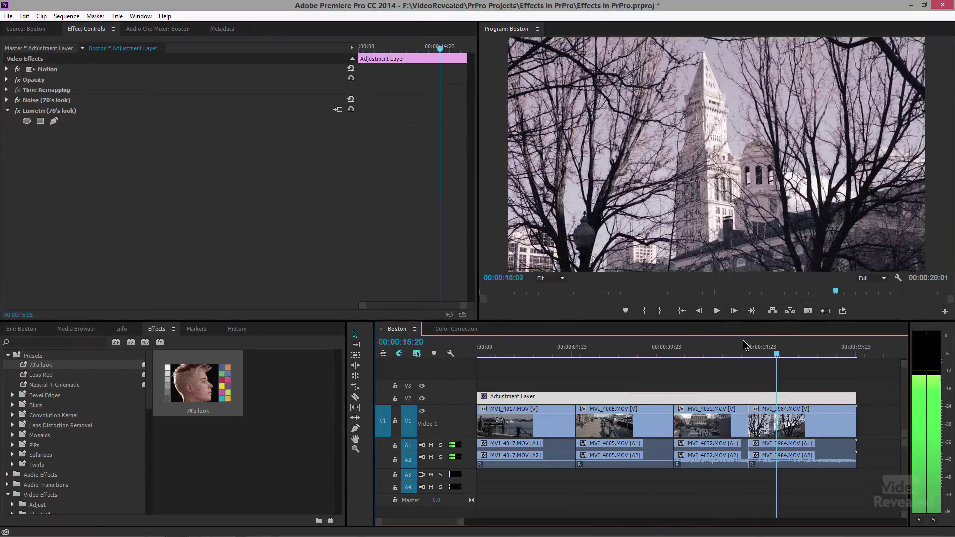
pyautogui.moveTo(716, 353); pyautogui.dragTo(676, 353)
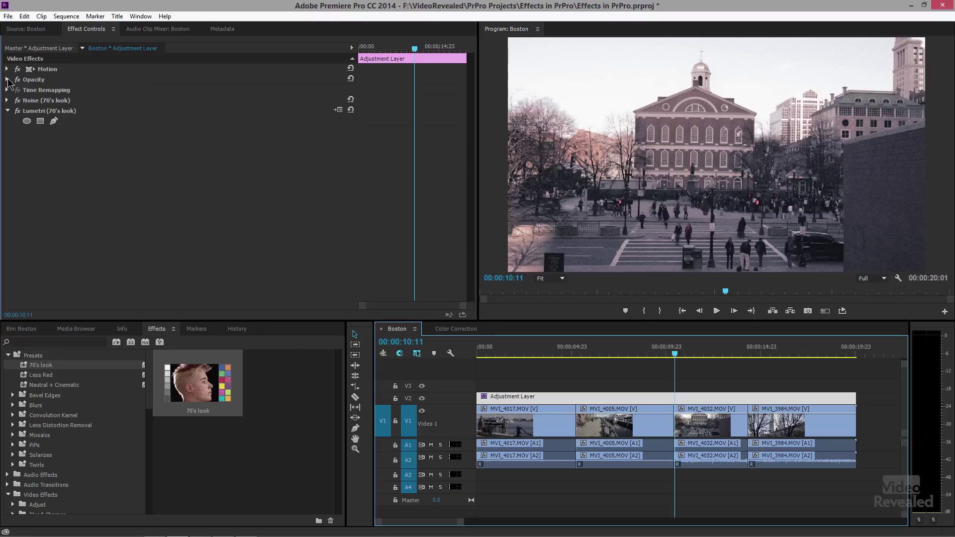
pyautogui.click(6, 79)
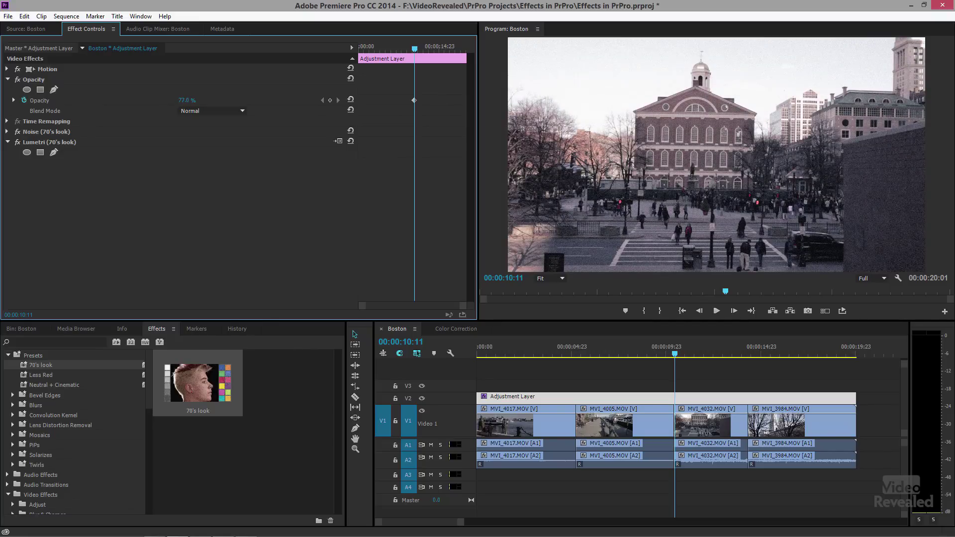
# Jump to the boardwalk shot at 00:00:06:18 to check the softened look.
pyautogui.click(604, 350)
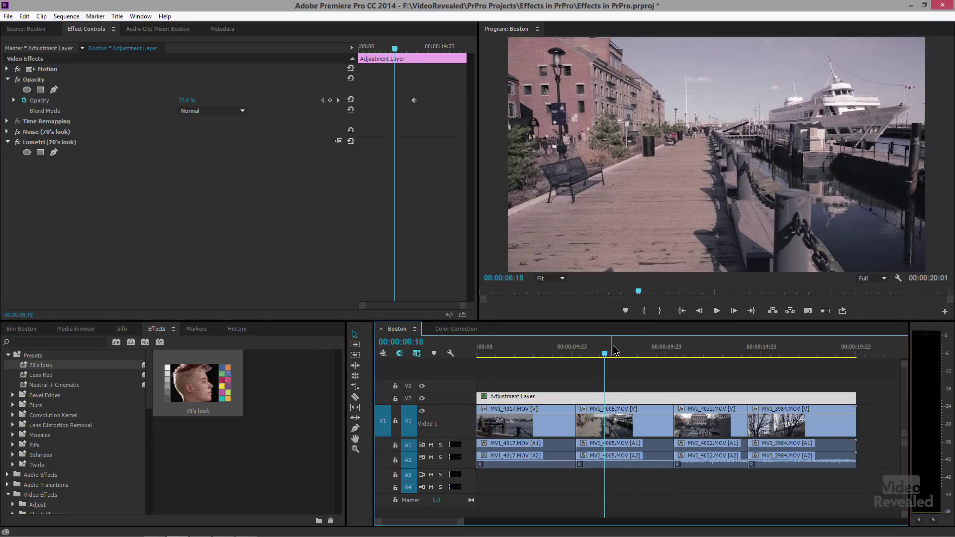